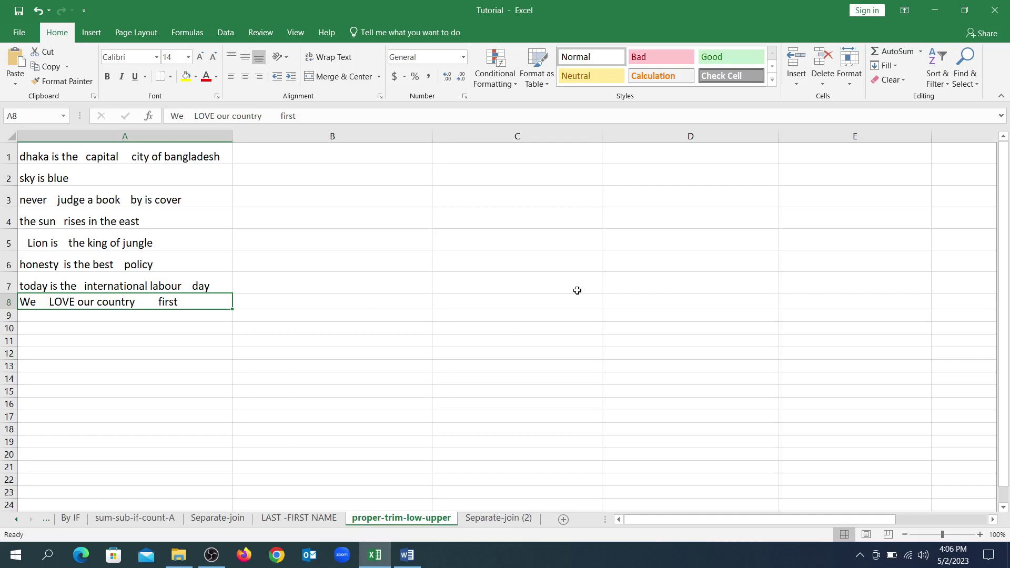
Rewrite the first word of the sentence in cell A1 in capitals as DHAKA.
{"action": "key", "text": "Up"}
{"action": "key", "text": "Up"}
{"action": "key", "text": "Up"}
{"action": "key", "text": "Up"}
{"action": "key", "text": "Up"}
{"action": "key", "text": "Up"}
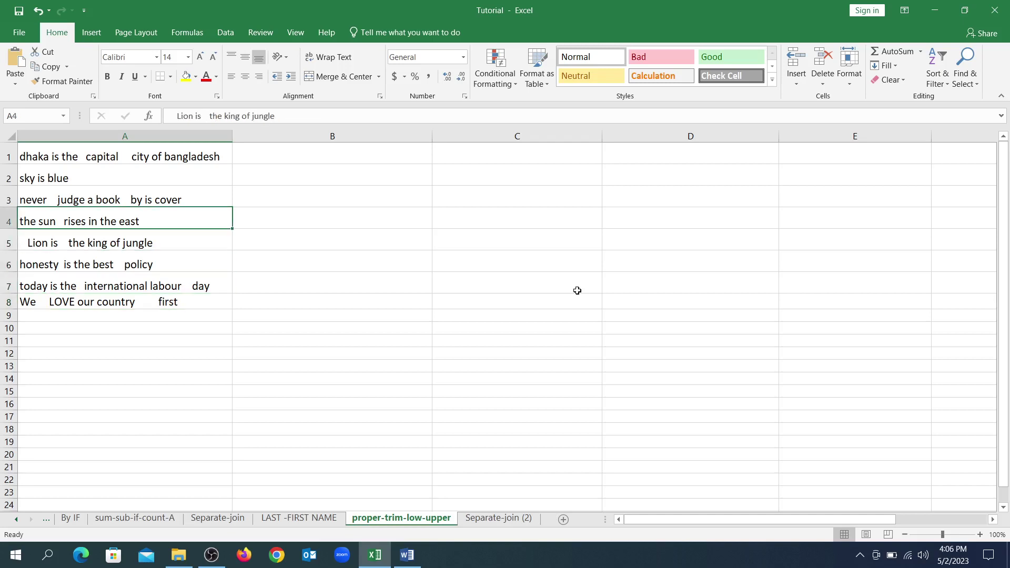
{"action": "key", "text": "Up"}
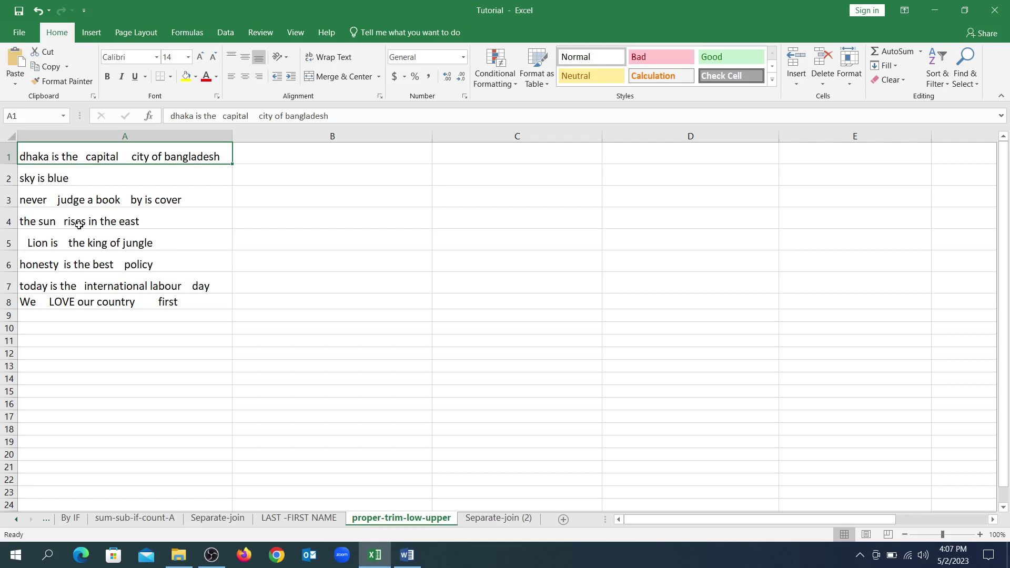
{"action": "double_click", "coordinate": [131, 157]}
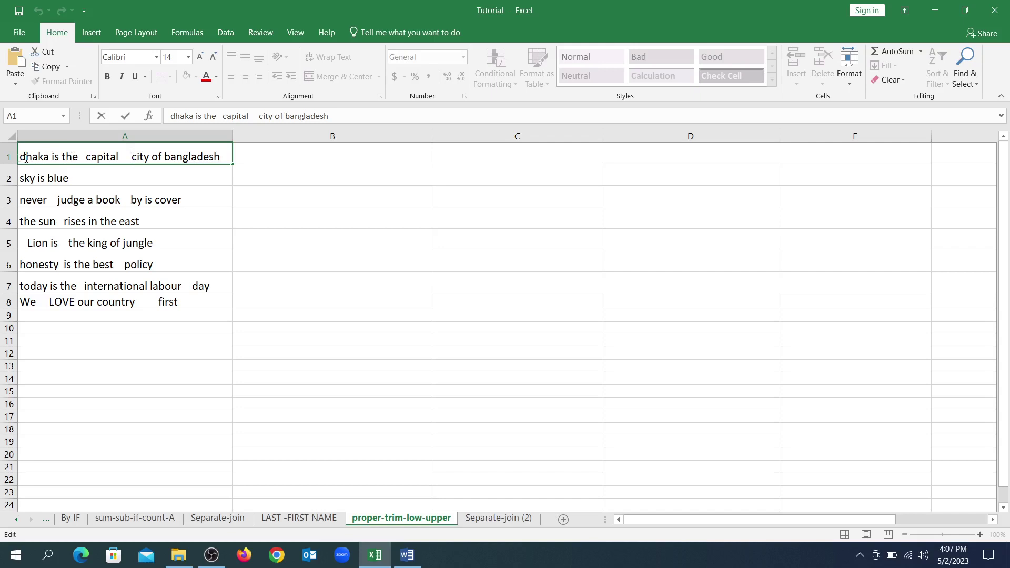
{"action": "key", "text": "BackSpace"}
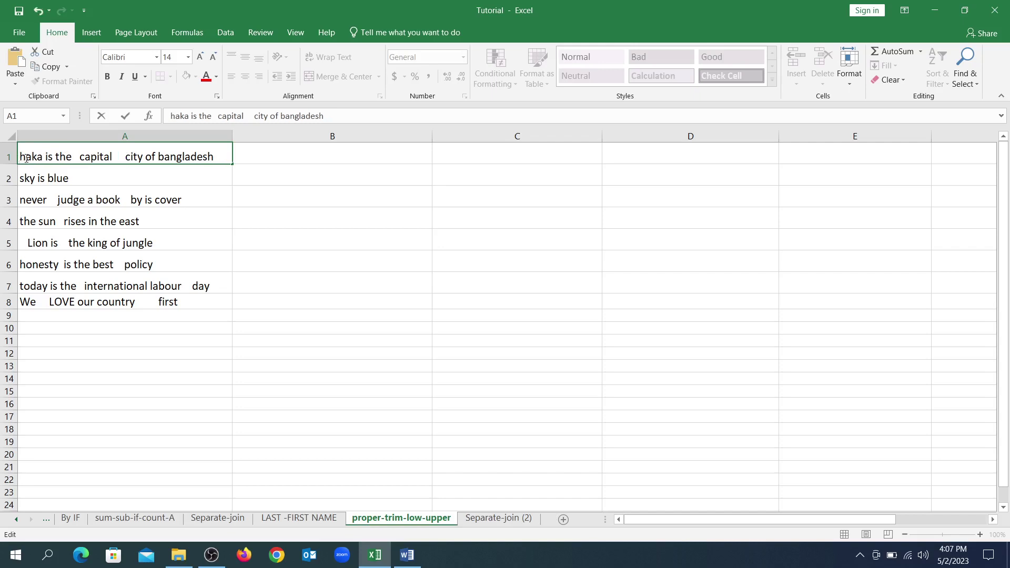
{"action": "type", "text": "D"}
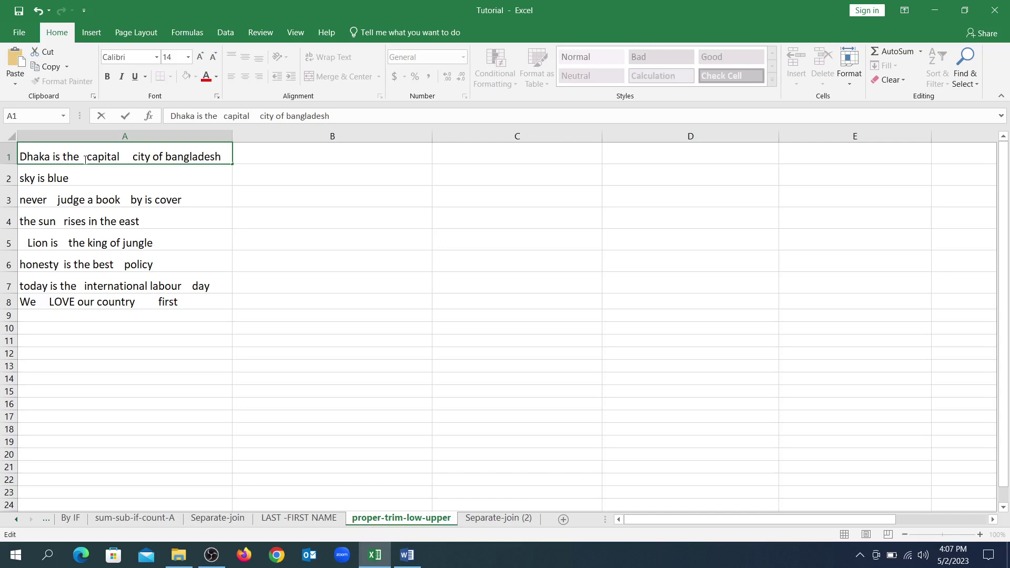
{"action": "key", "text": "Delete"}
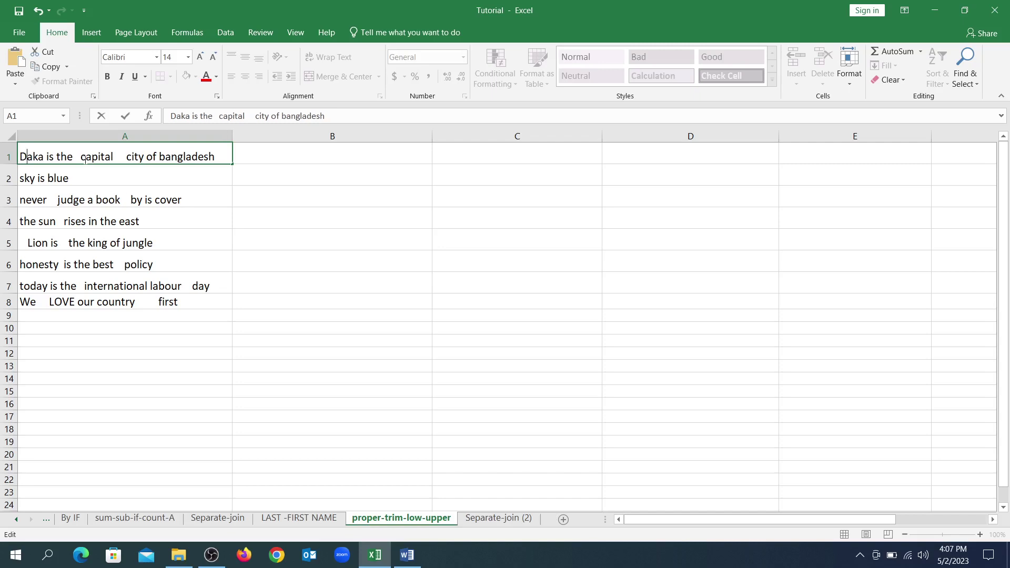
{"action": "key", "text": "Delete"}
{"action": "key", "text": "Delete"}
{"action": "key", "text": "Delete"}
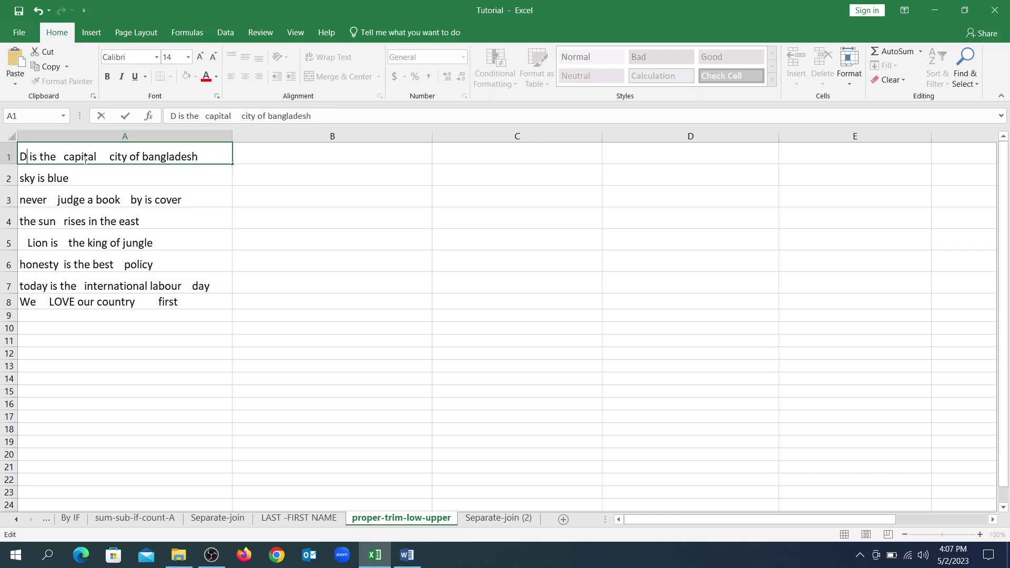
{"action": "type", "text": "HAKA"}
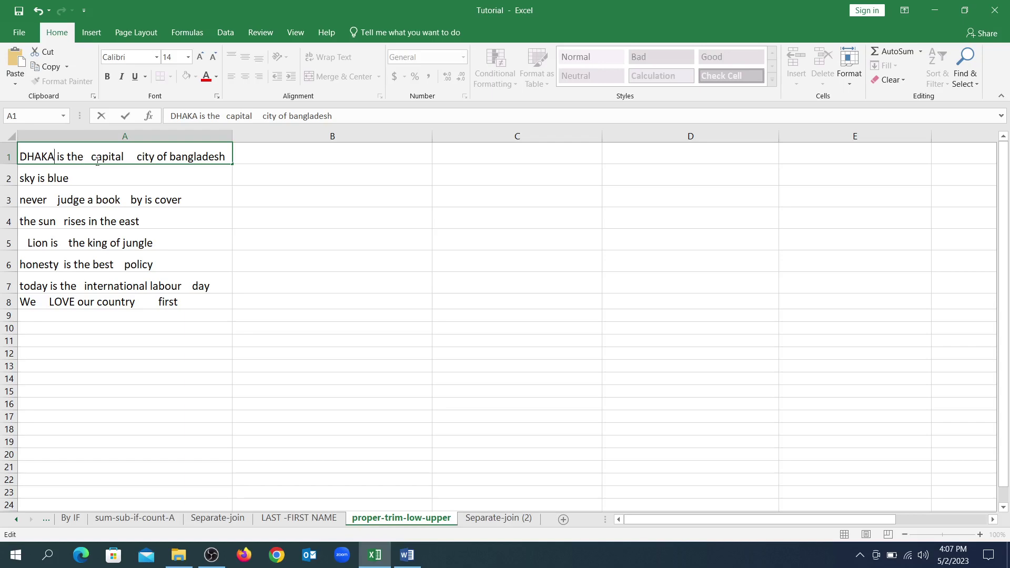
Switch to the Word document and change the selected Dhaka sentence to lowercase.
{"action": "left_click", "coordinate": [413, 557]}
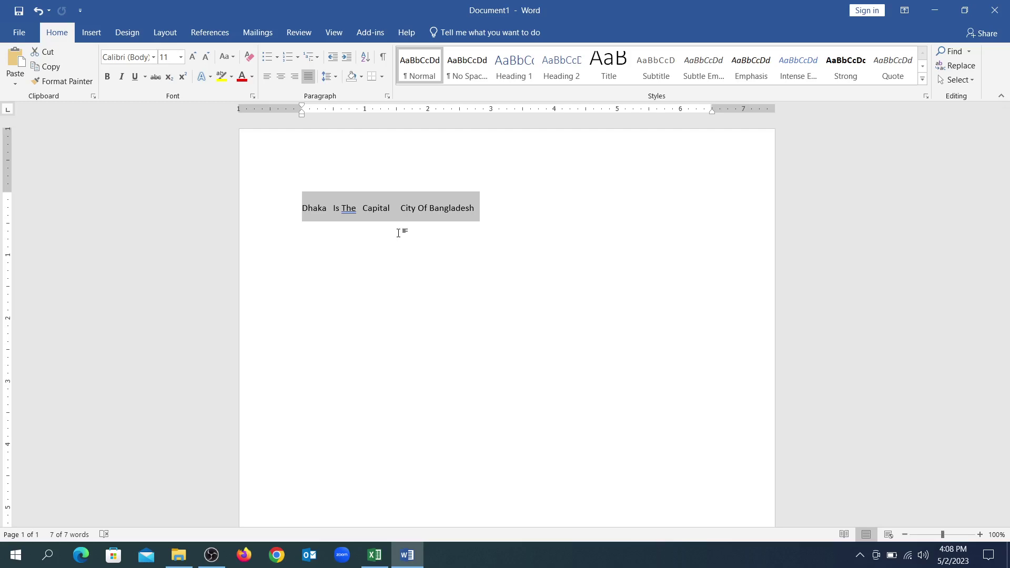
{"action": "left_click", "coordinate": [233, 59]}
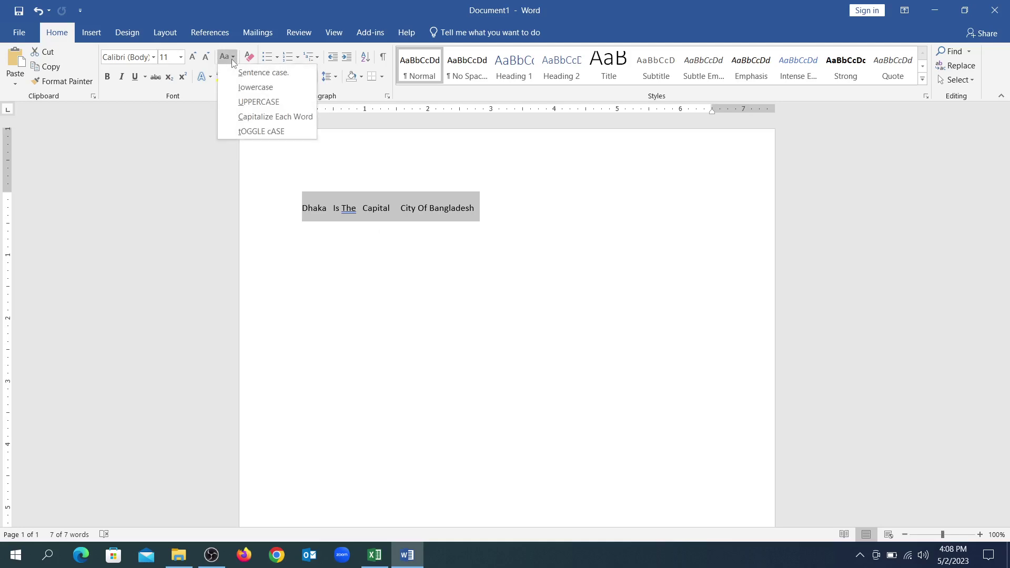
{"action": "left_click", "coordinate": [248, 88]}
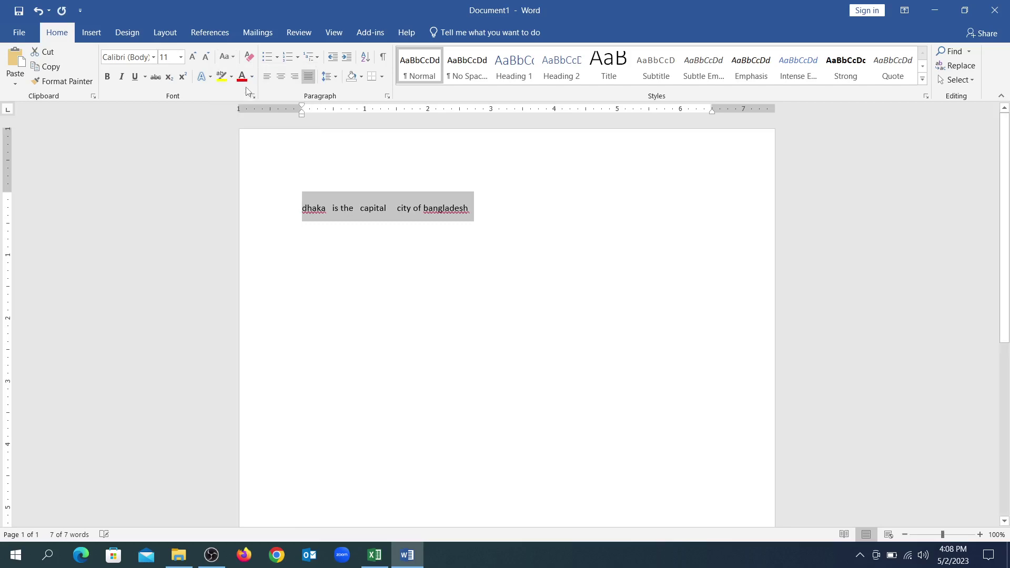
Change the selected sentence's case to UPPERCASE, followed by Capitalize Each Word.
{"action": "left_click", "coordinate": [233, 57]}
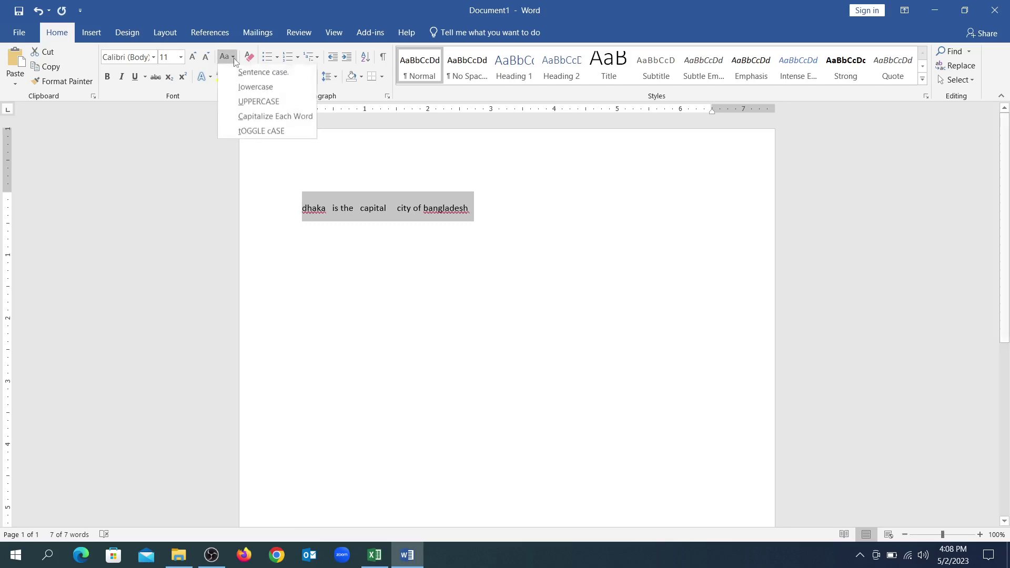
{"action": "left_click", "coordinate": [250, 102]}
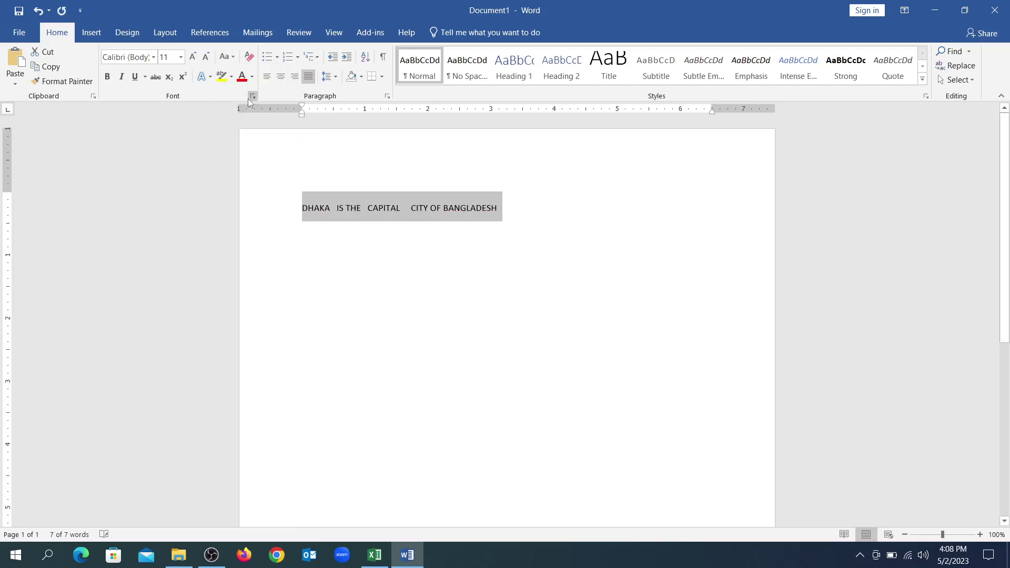
{"action": "left_click", "coordinate": [233, 59]}
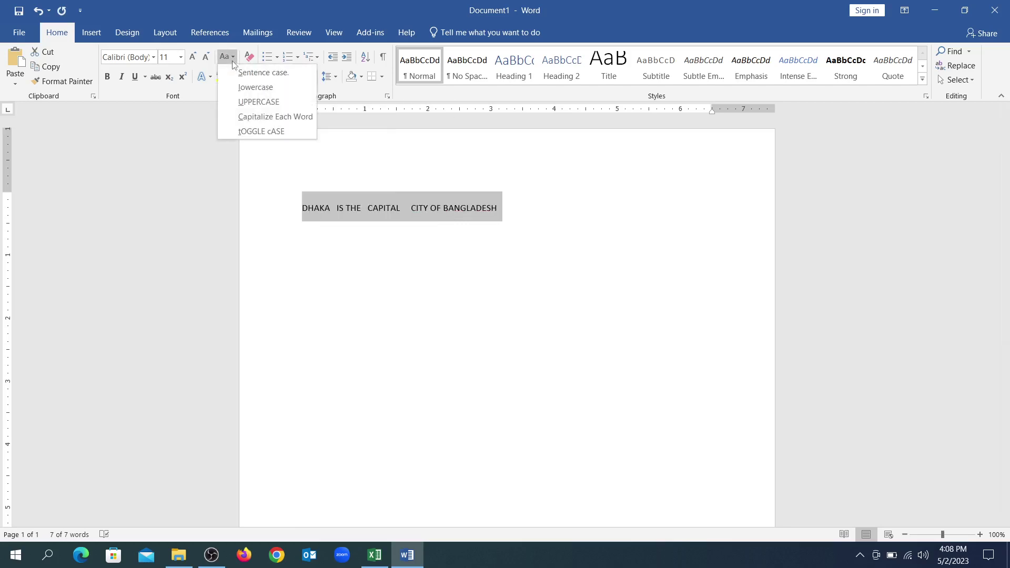
{"action": "left_click", "coordinate": [250, 117]}
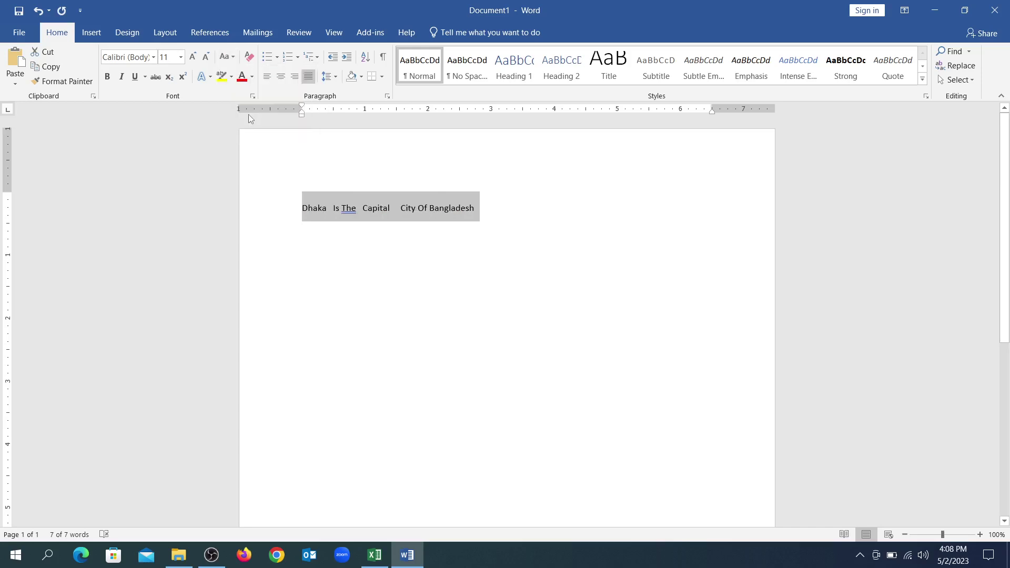
Apply Sentence case to the selected sentence, and return to the Excel workbook to finish the A1 edit.
{"action": "left_click", "coordinate": [234, 55]}
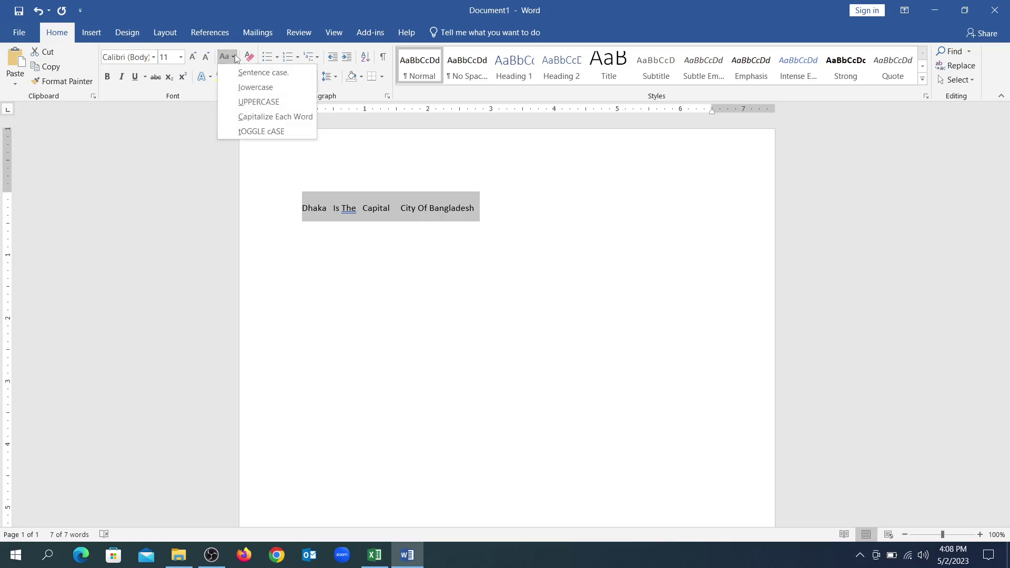
{"action": "left_click", "coordinate": [246, 72]}
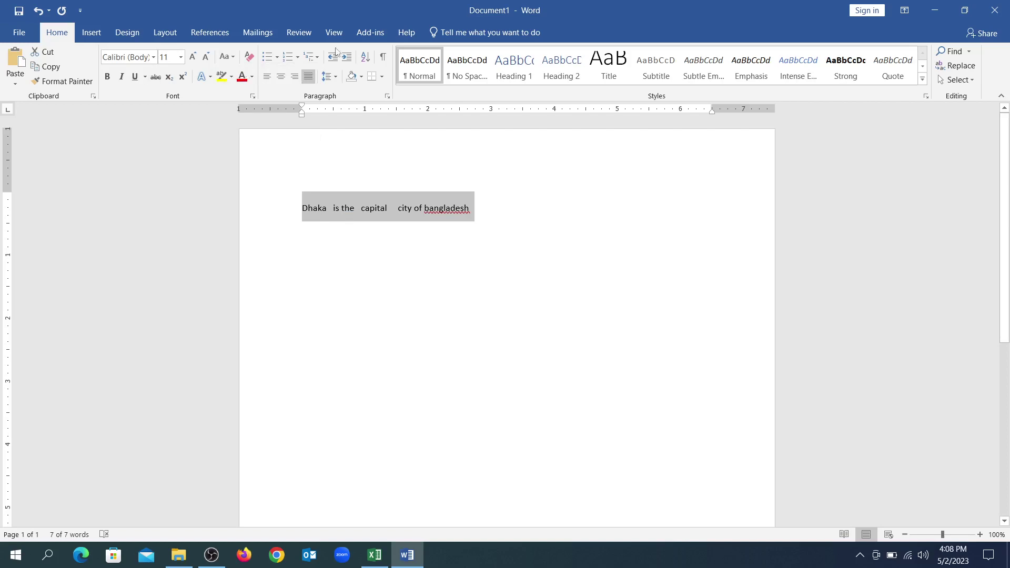
{"action": "left_click", "coordinate": [934, 10]}
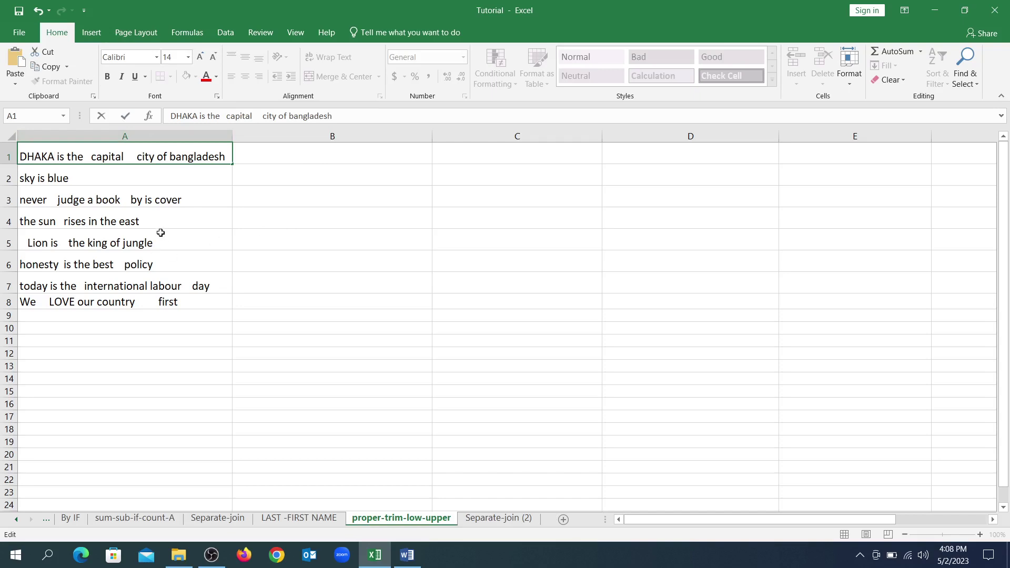
{"action": "left_click", "coordinate": [176, 184]}
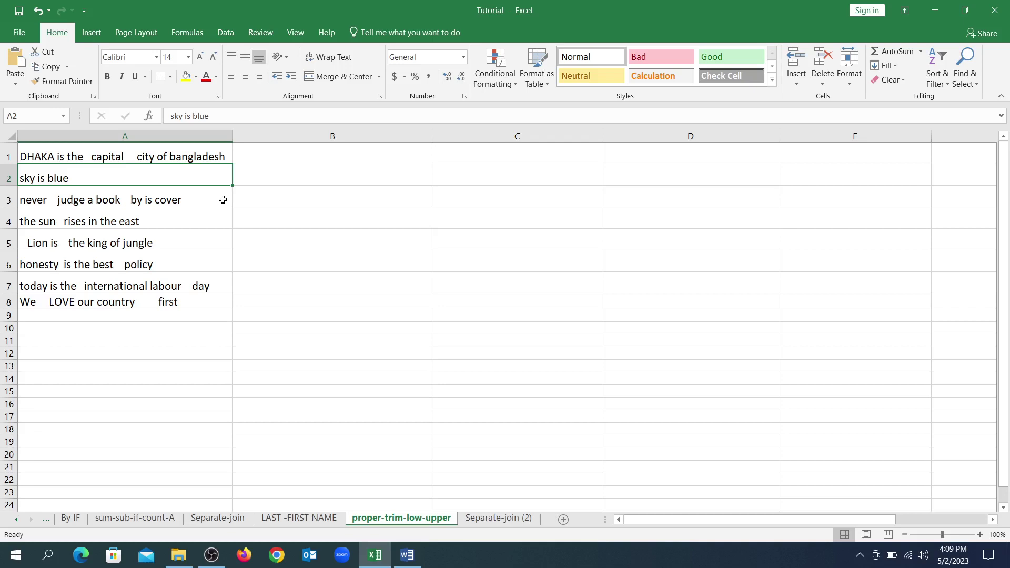
Enter the formula =UPPER(A1) in cell B1 and fill it down to B8.
{"action": "left_click", "coordinate": [262, 160]}
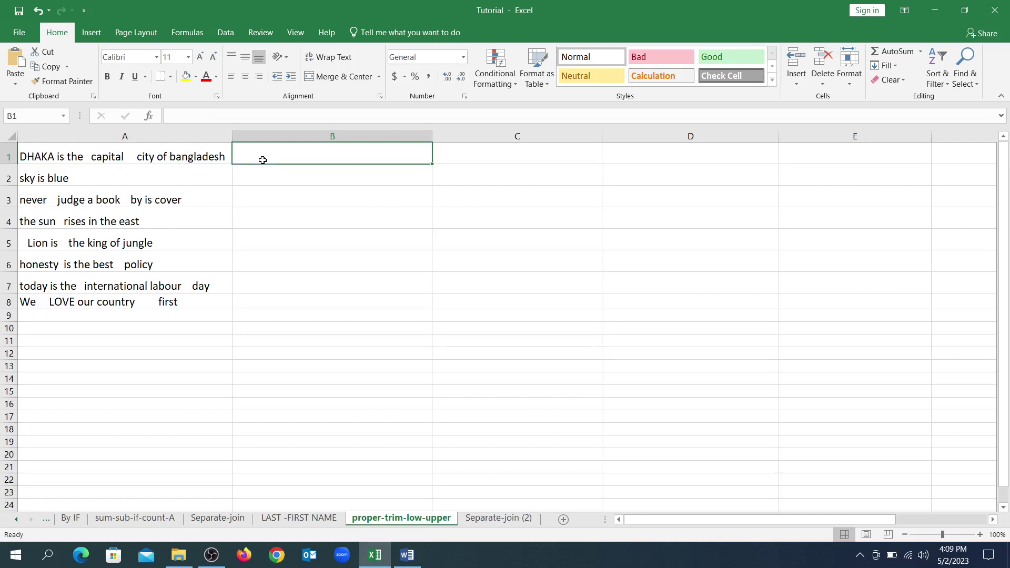
{"action": "type", "text": "="}
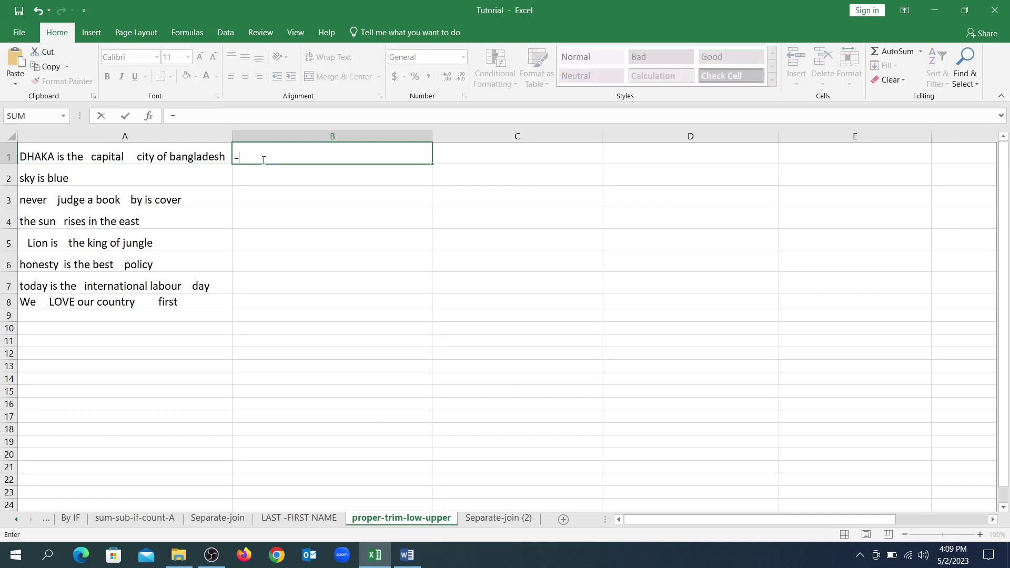
{"action": "type", "text": "U"}
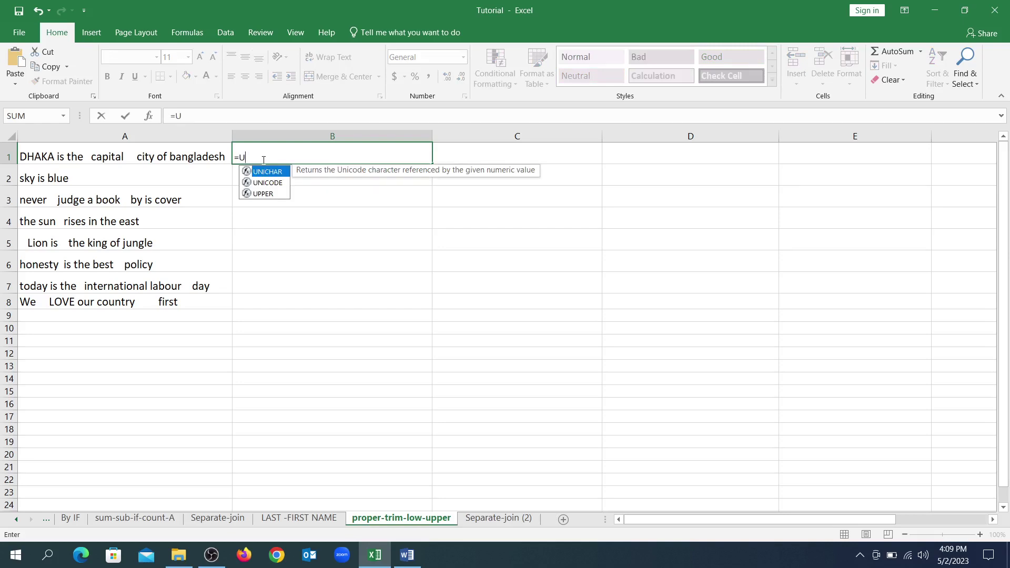
{"action": "type", "text": "P"}
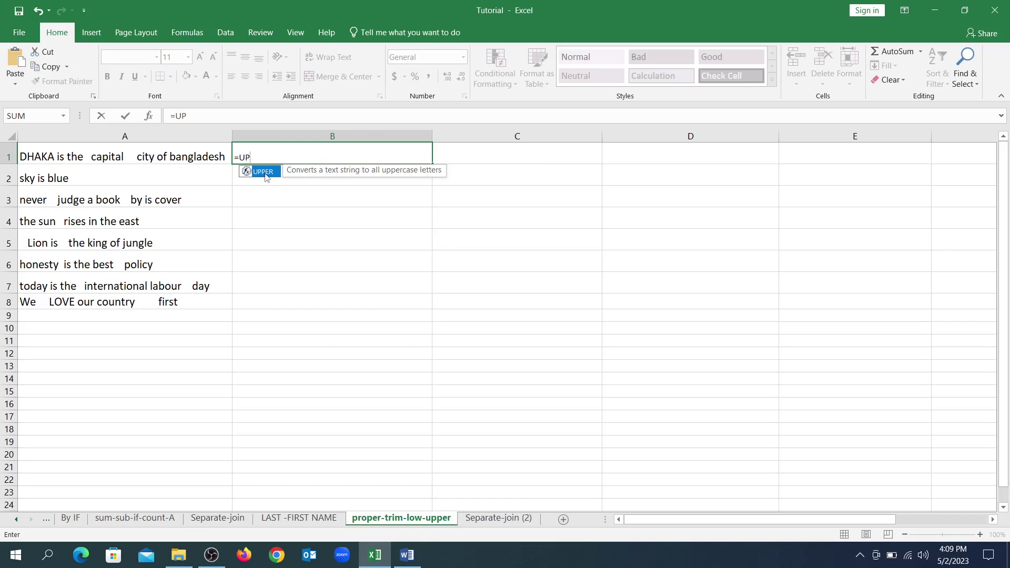
{"action": "double_click", "coordinate": [263, 172]}
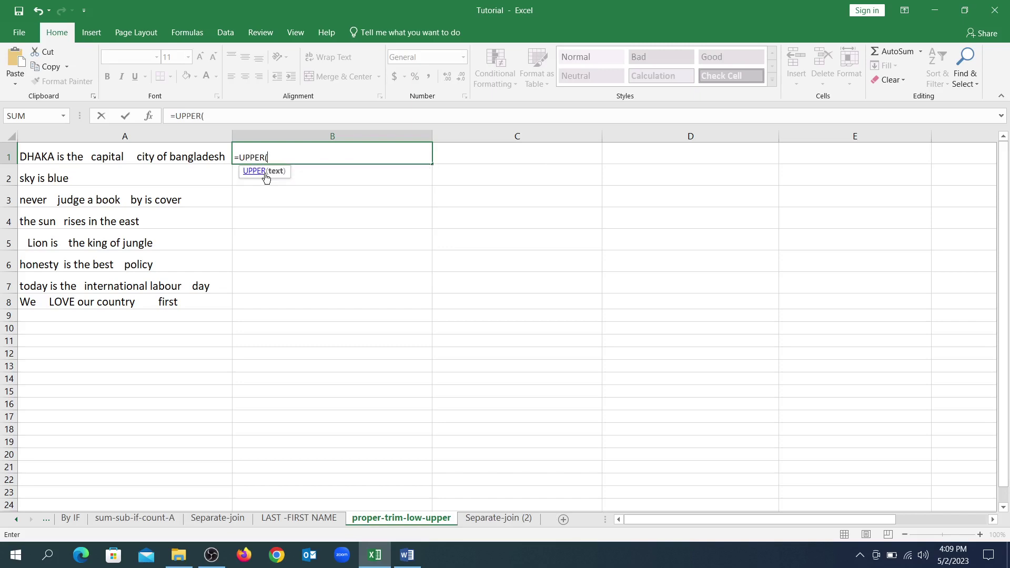
{"action": "left_click", "coordinate": [203, 158]}
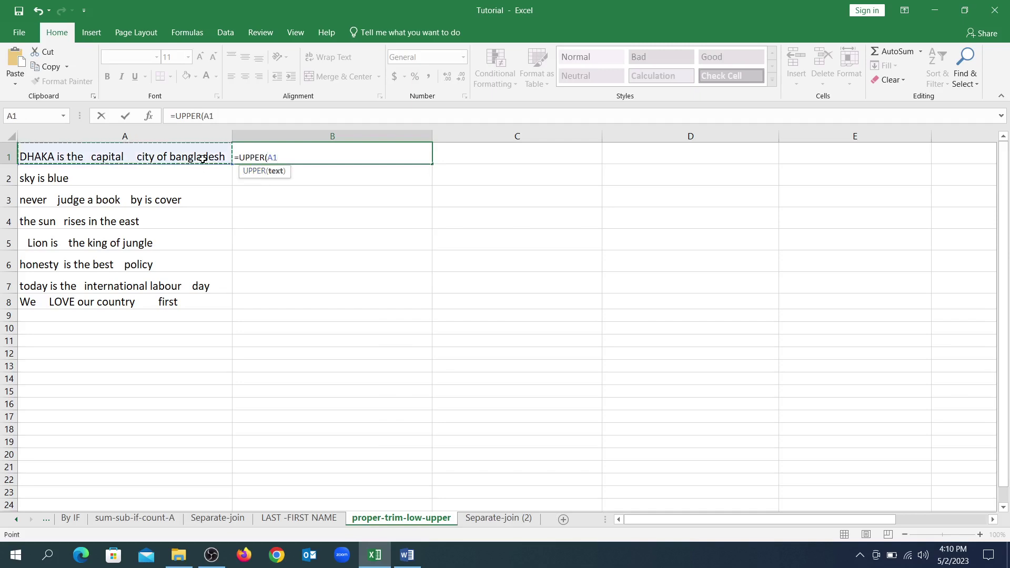
{"action": "type", "text": ")"}
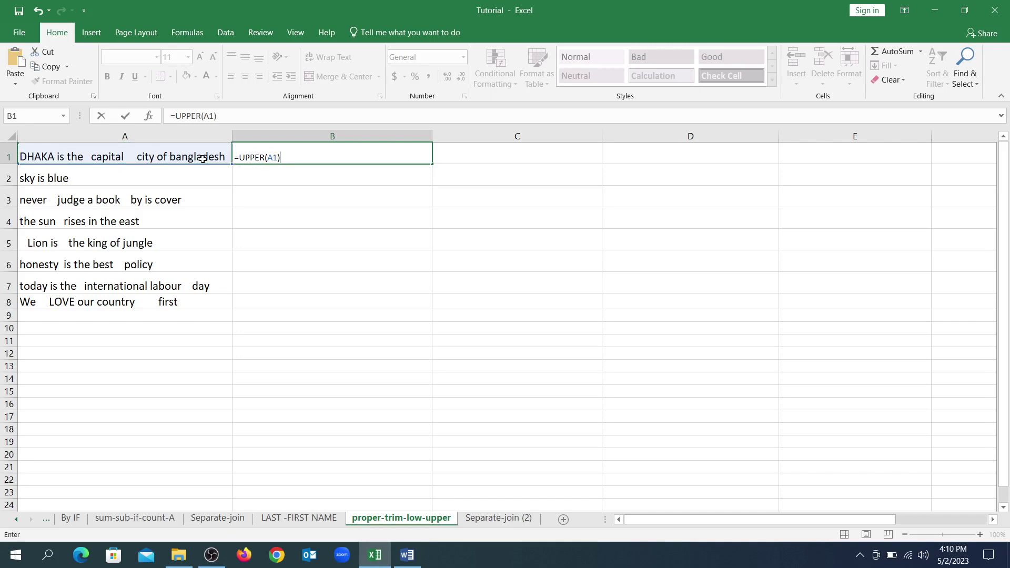
{"action": "key", "text": "Return"}
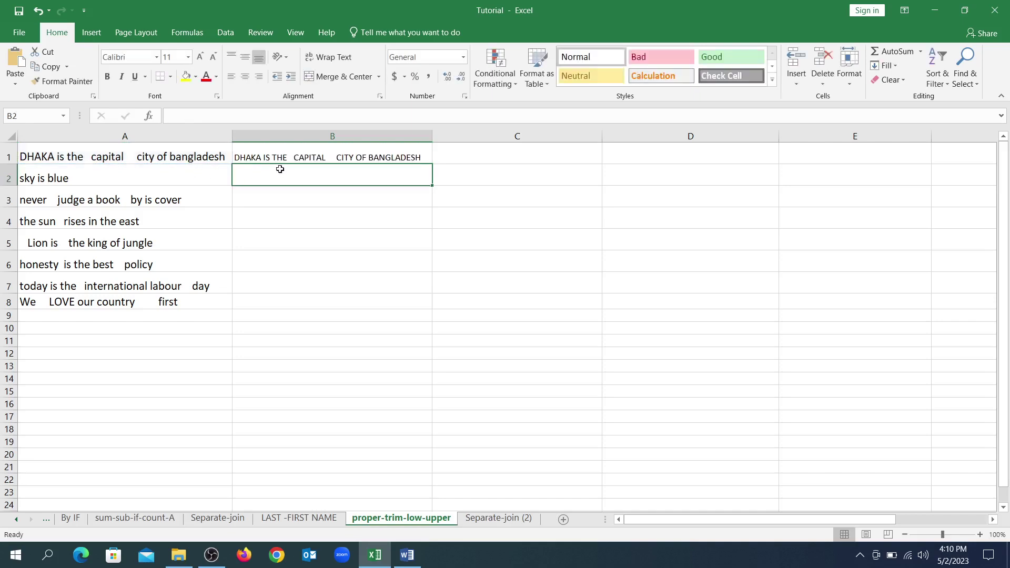
{"action": "left_click", "coordinate": [404, 158]}
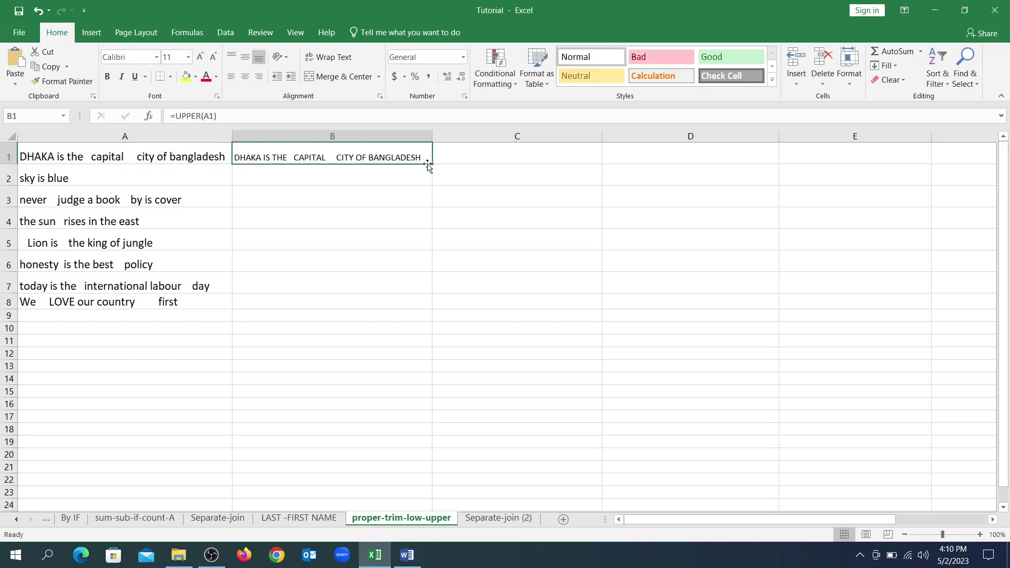
{"action": "double_click", "coordinate": [430, 165]}
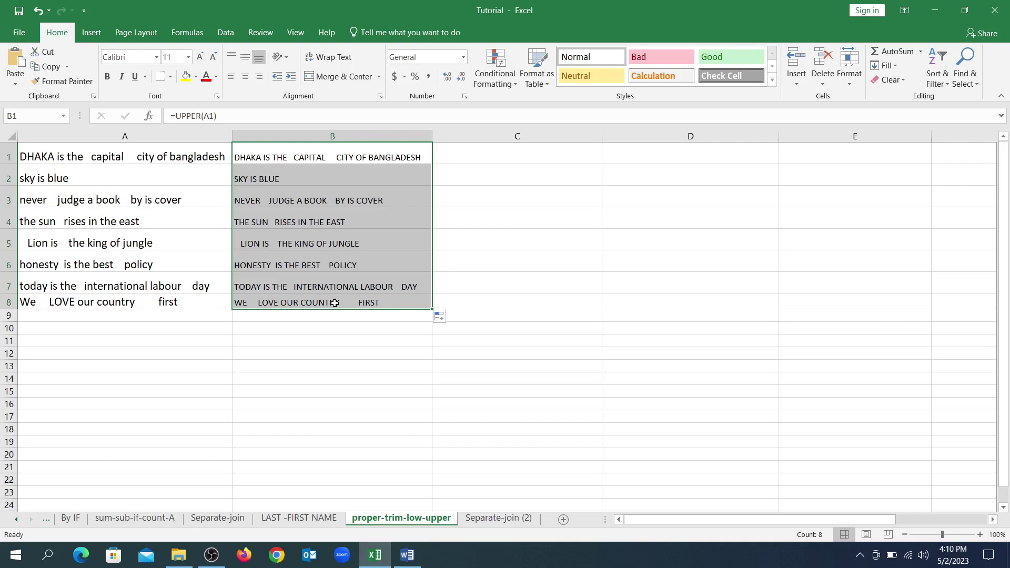
Enter the formula =LOWER(A1) in cell C1.
{"action": "left_click", "coordinate": [456, 160]}
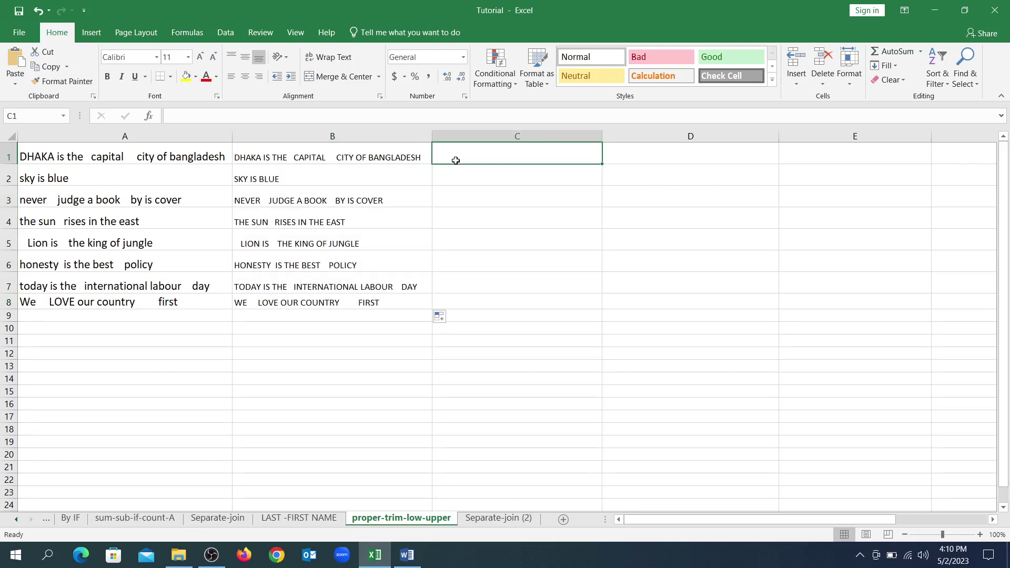
{"action": "type", "text": "="}
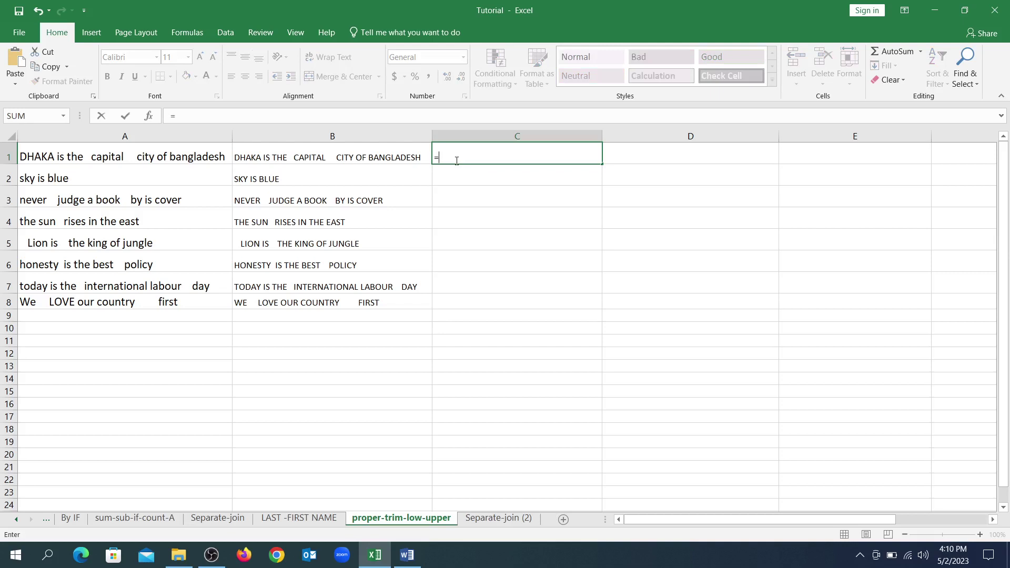
{"action": "type", "text": "LOWE"}
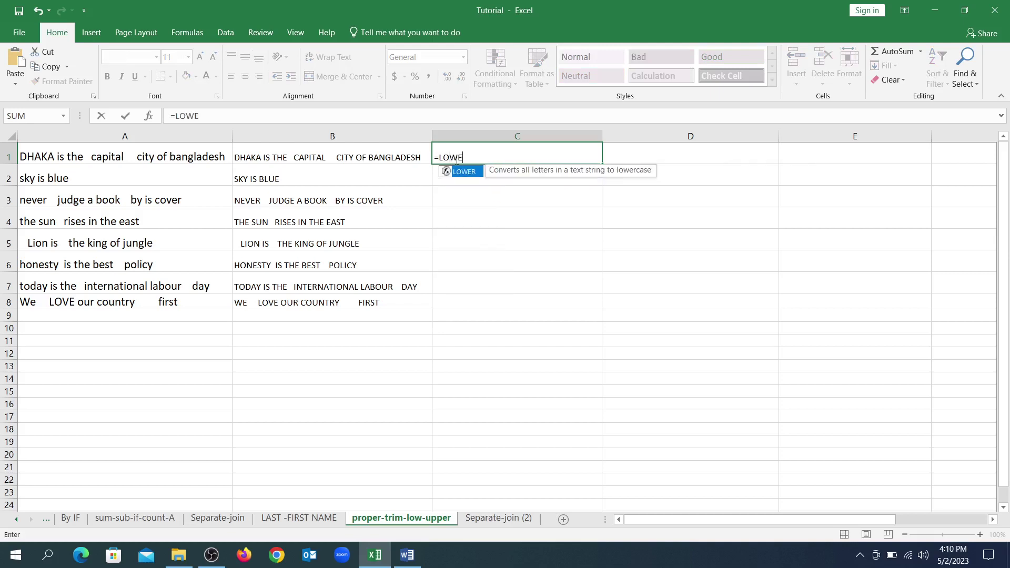
{"action": "double_click", "coordinate": [468, 171]}
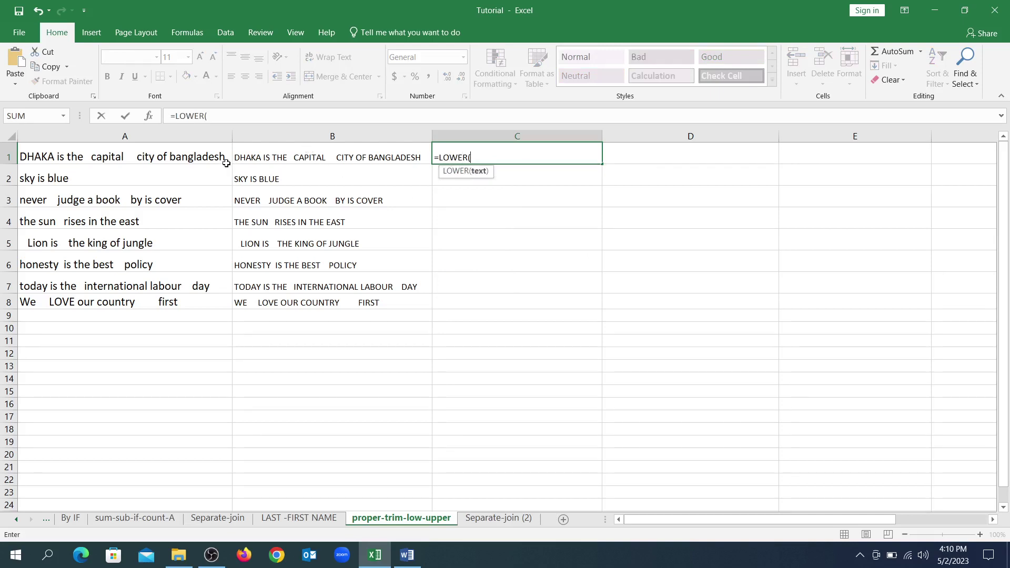
{"action": "left_click", "coordinate": [210, 156]}
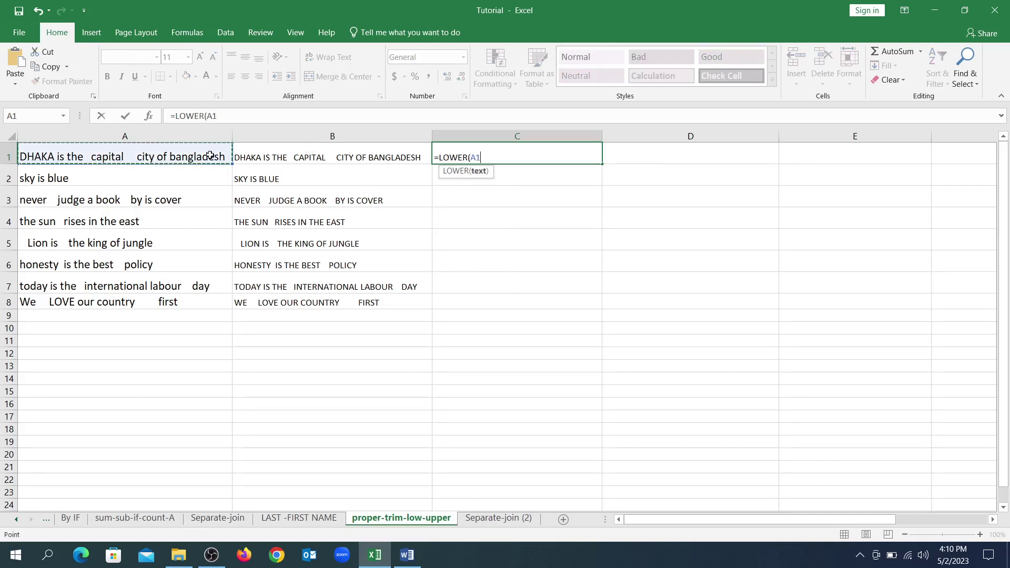
{"action": "type", "text": ")"}
{"action": "key", "text": "Return"}
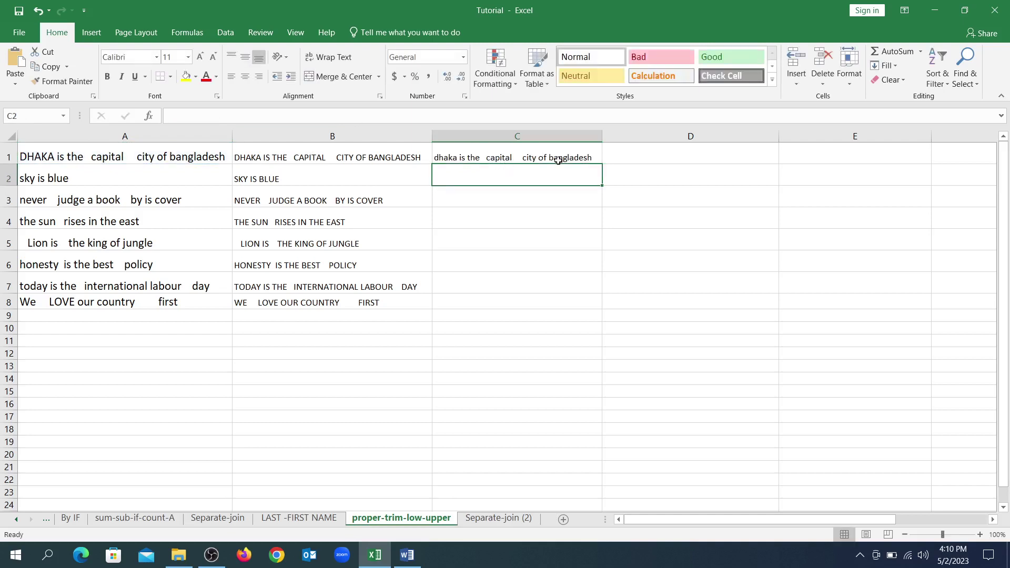
Fill the LOWER formula from cell C1 down to C8.
{"action": "left_click", "coordinate": [586, 156]}
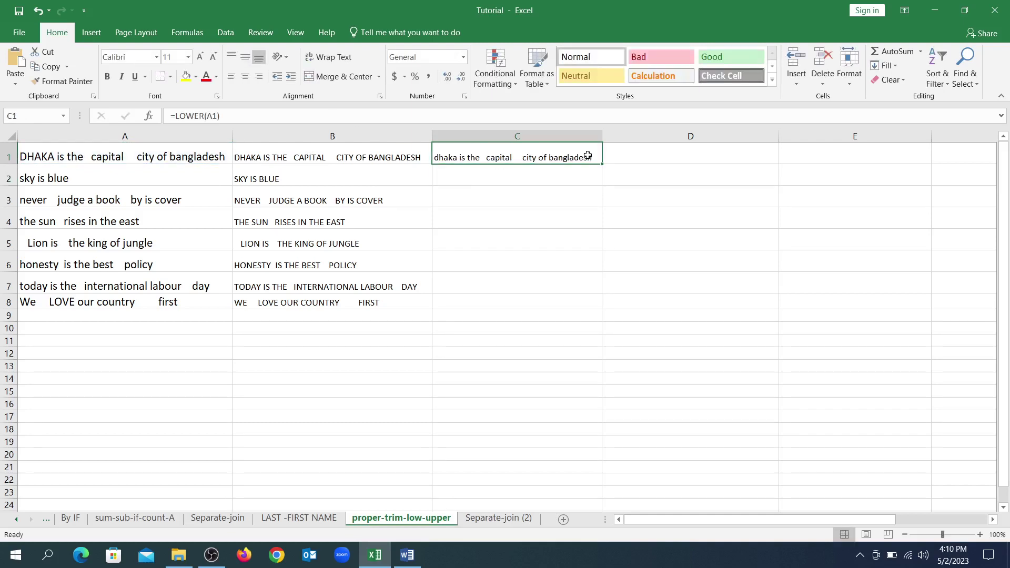
{"action": "double_click", "coordinate": [603, 166]}
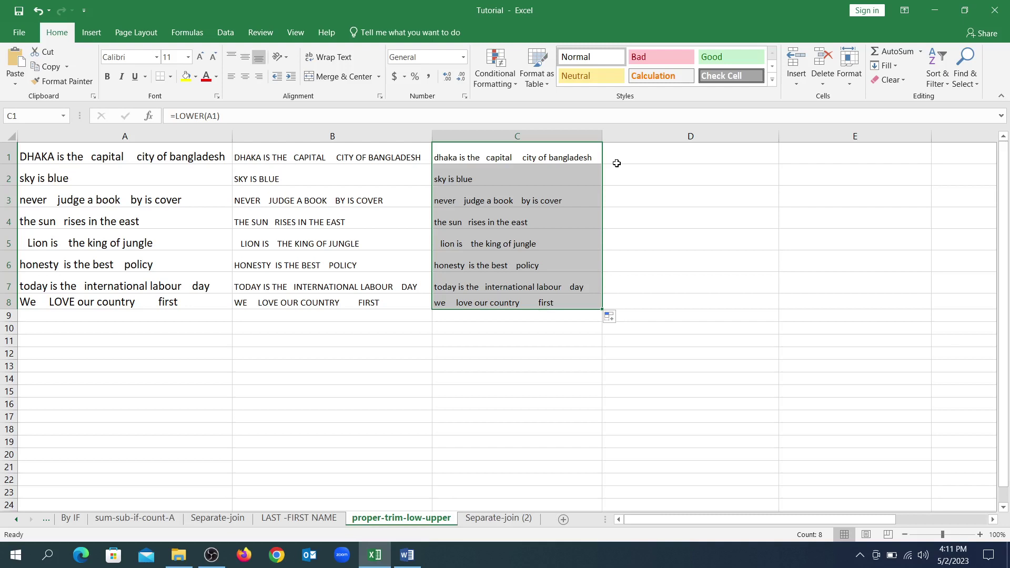
Enter the formula =PROPER(A1) in cell D1 and fill it down to D8.
{"action": "left_click", "coordinate": [621, 155]}
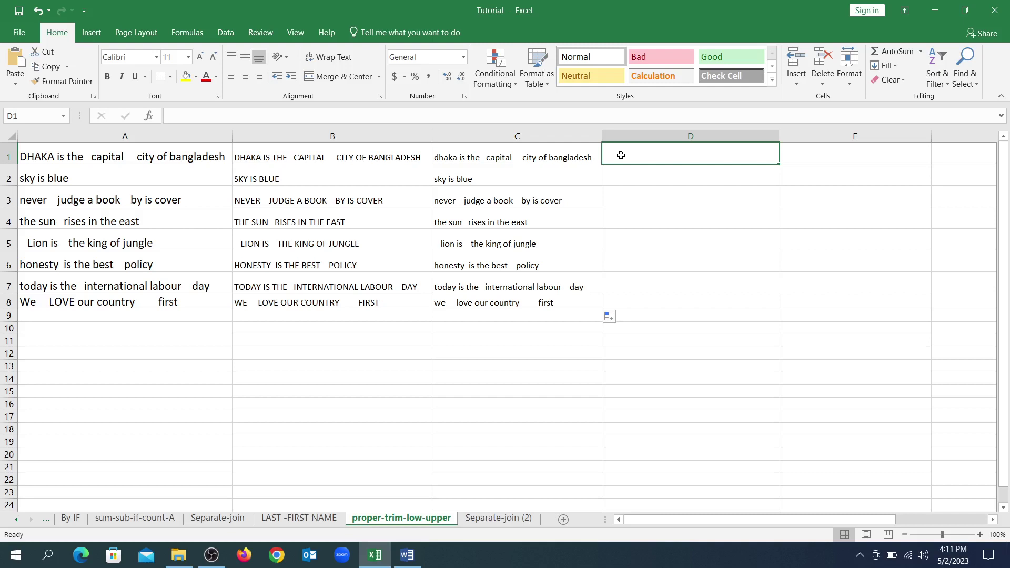
{"action": "type", "text": "="}
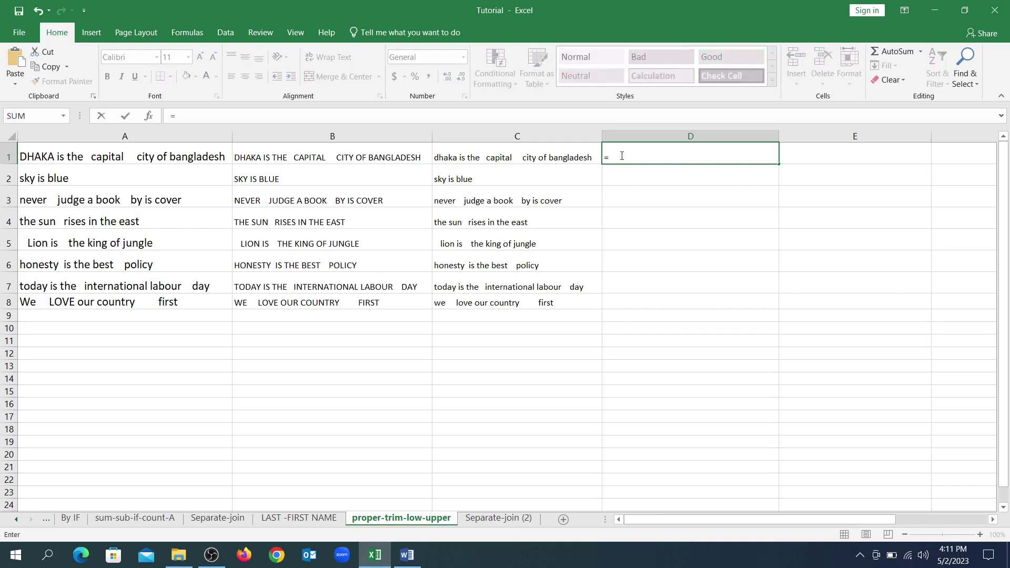
{"action": "type", "text": "PROP"}
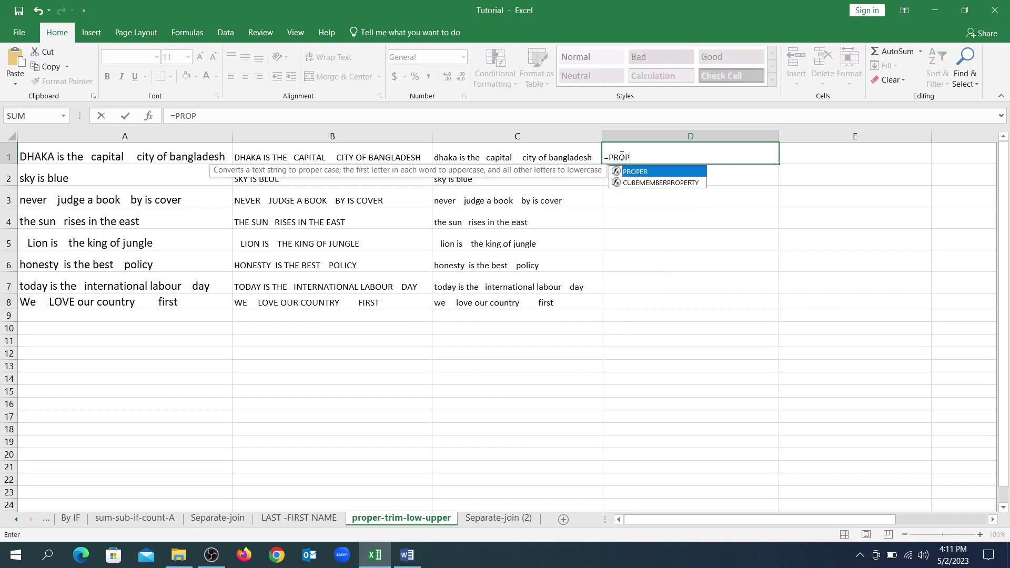
{"action": "double_click", "coordinate": [646, 172]}
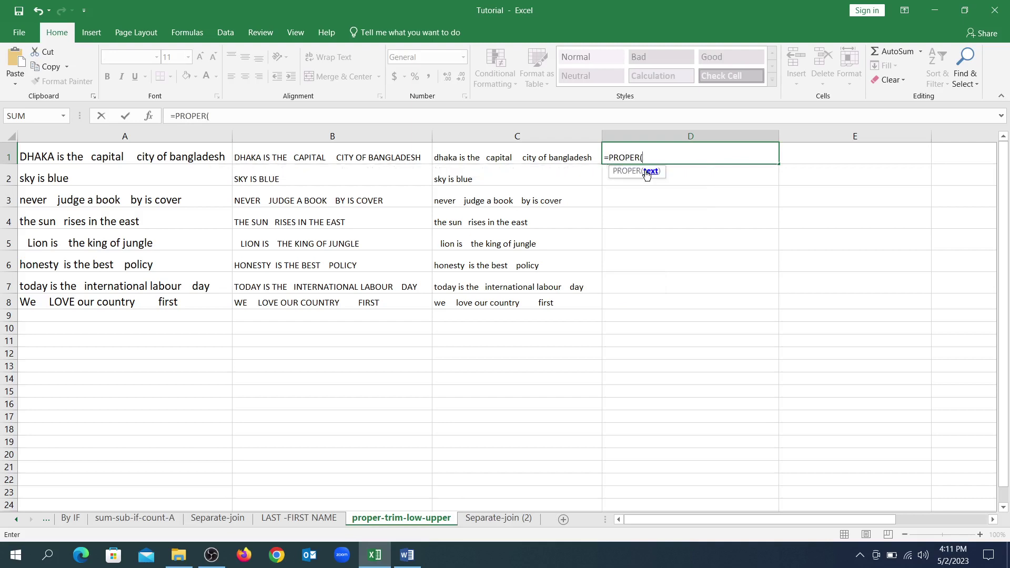
{"action": "left_click", "coordinate": [172, 153]}
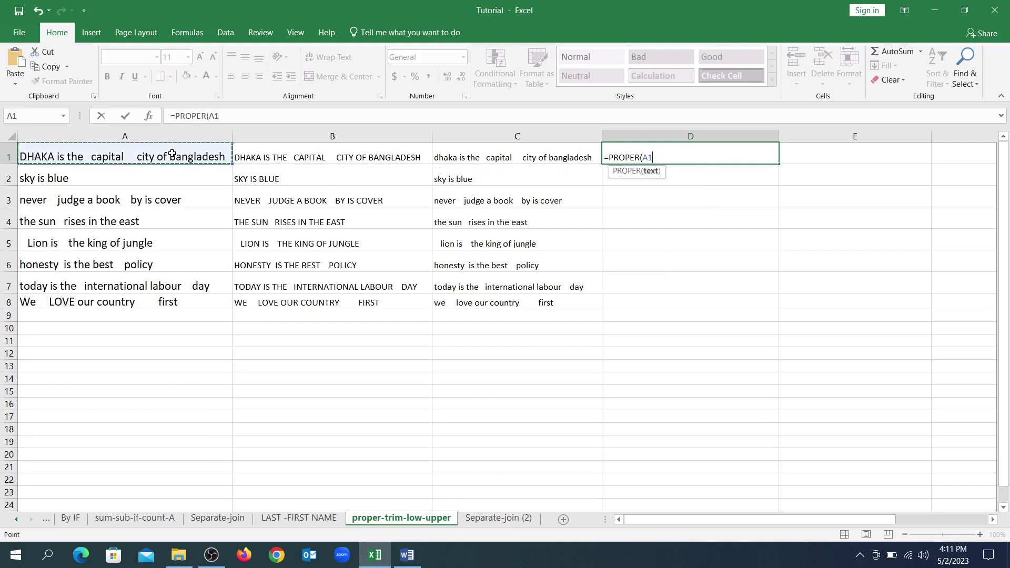
{"action": "type", "text": ")"}
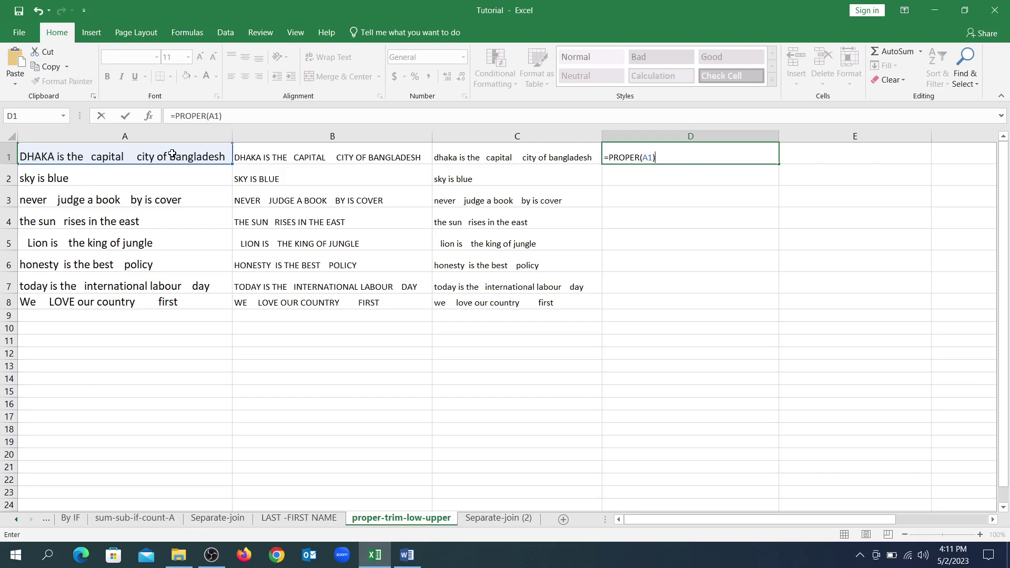
{"action": "key", "text": "Return"}
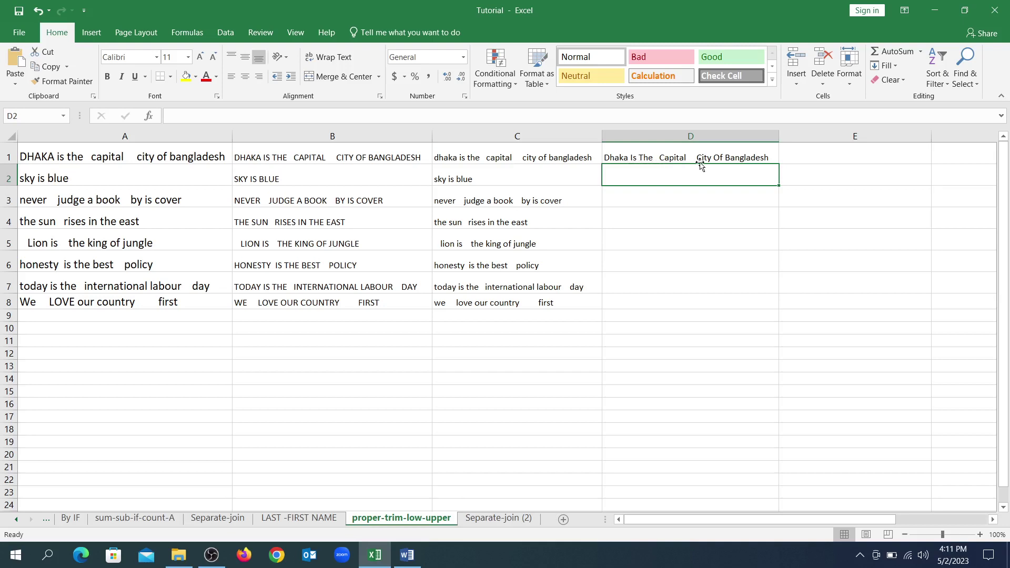
{"action": "left_click", "coordinate": [737, 158]}
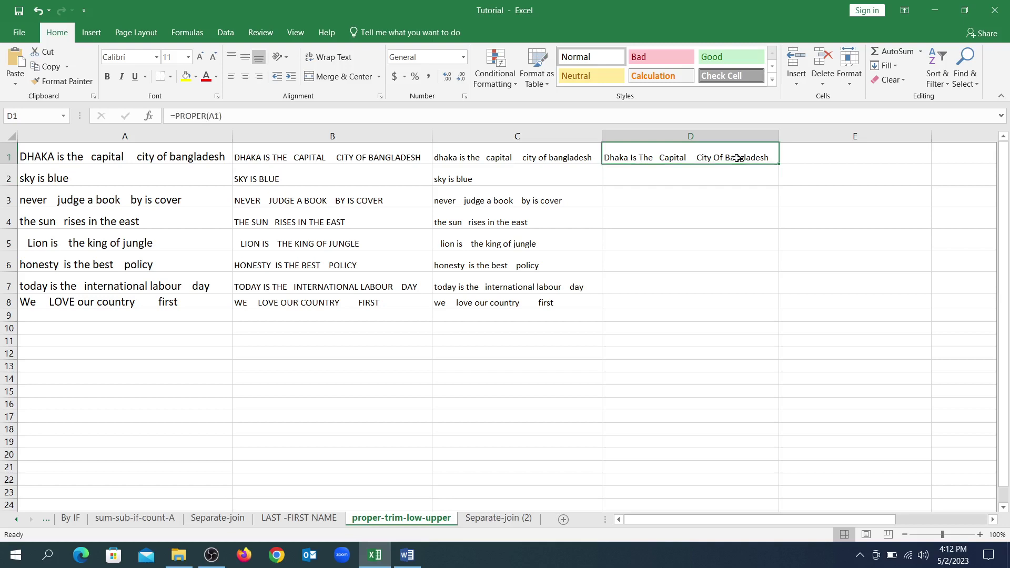
{"action": "double_click", "coordinate": [779, 164]}
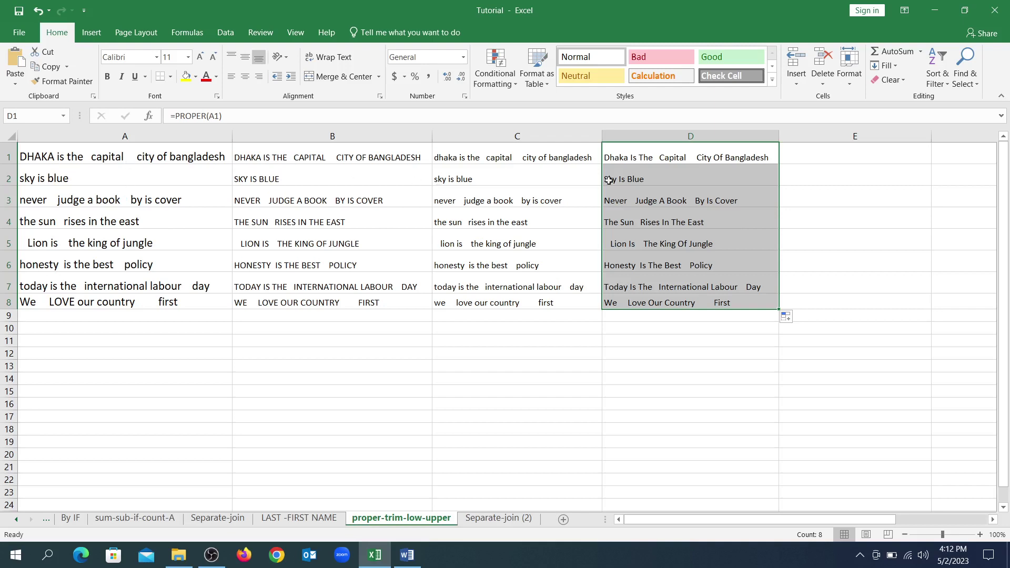
Enter the formula =TRIM(A1) in cell E1 and fill it down to E8.
{"action": "left_click", "coordinate": [806, 160]}
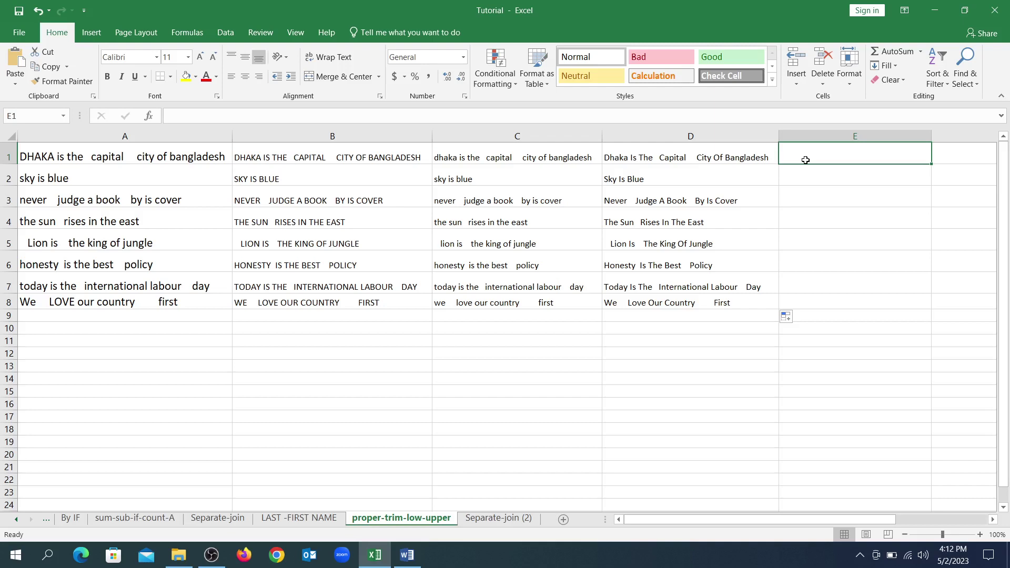
{"action": "type", "text": "="}
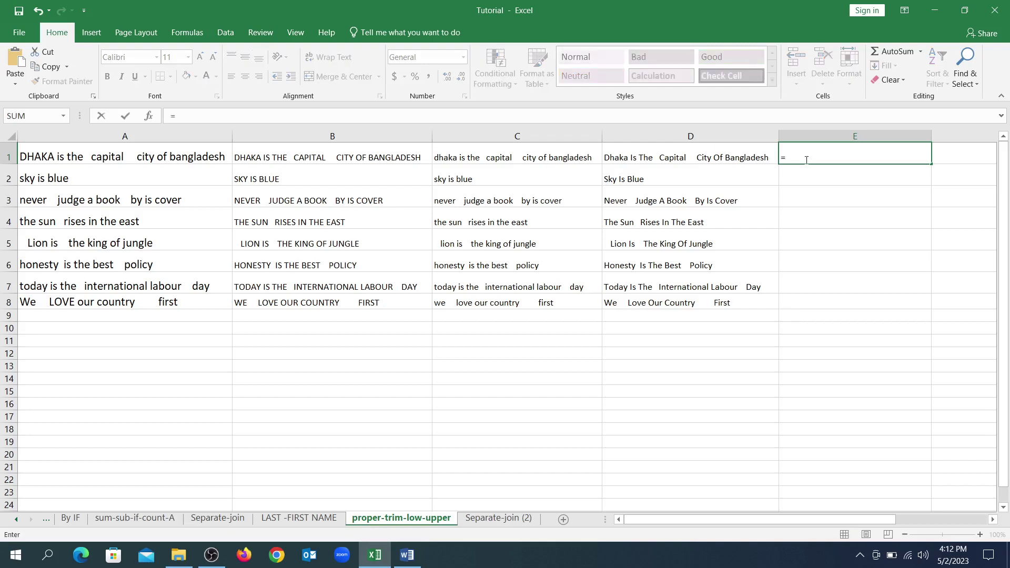
{"action": "type", "text": "TR"}
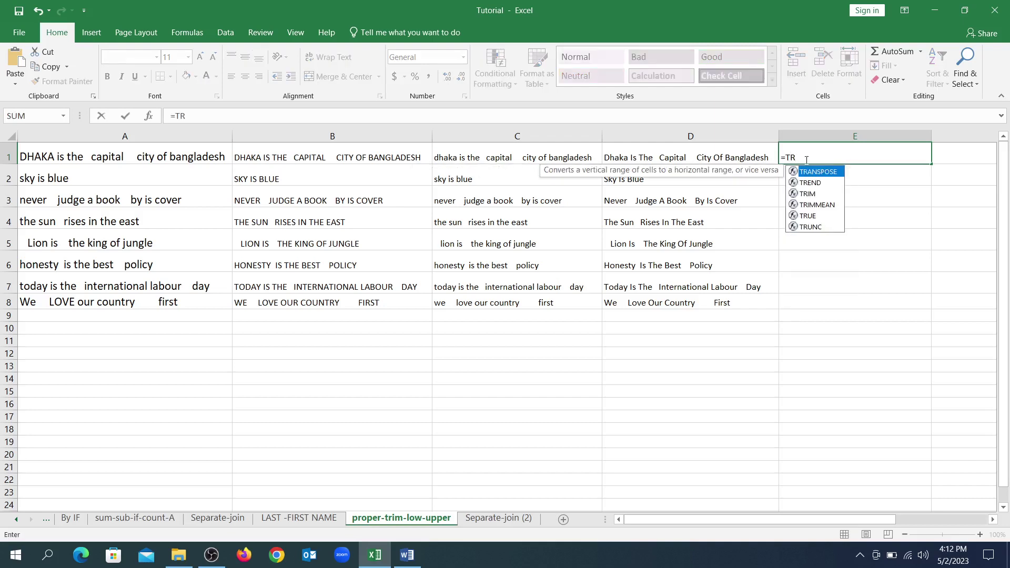
{"action": "type", "text": "IM"}
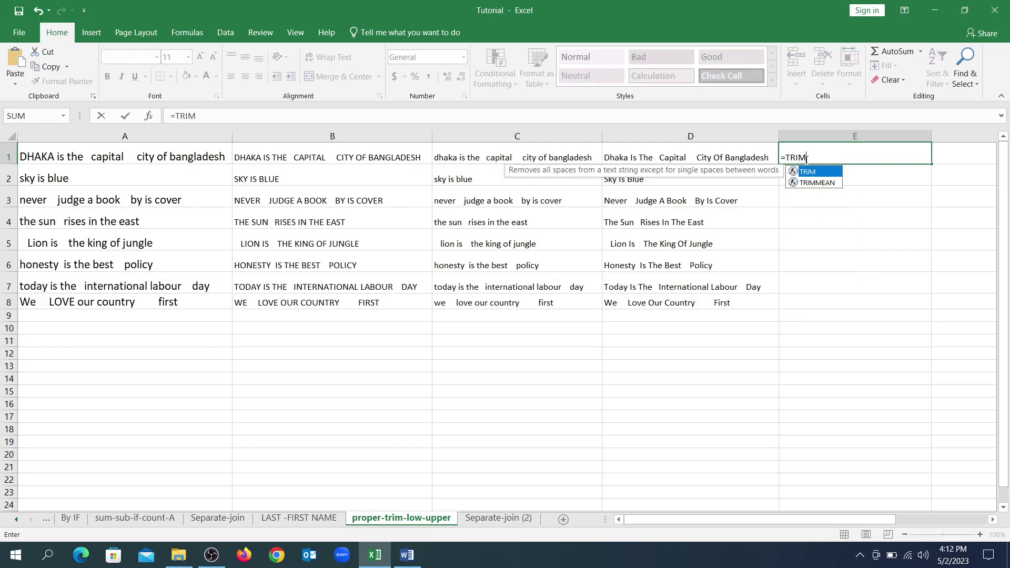
{"action": "type", "text": "("}
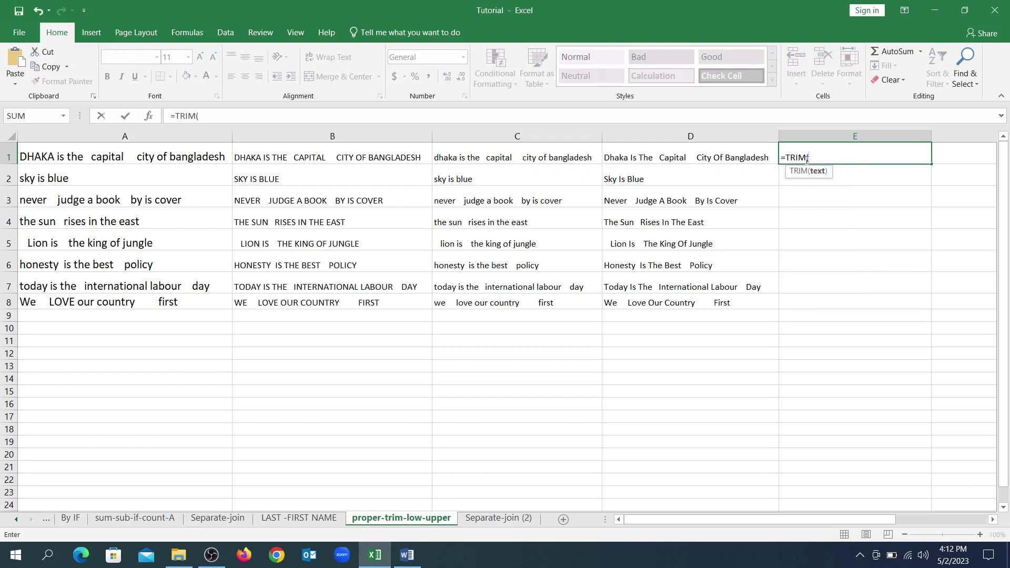
{"action": "left_click", "coordinate": [178, 153]}
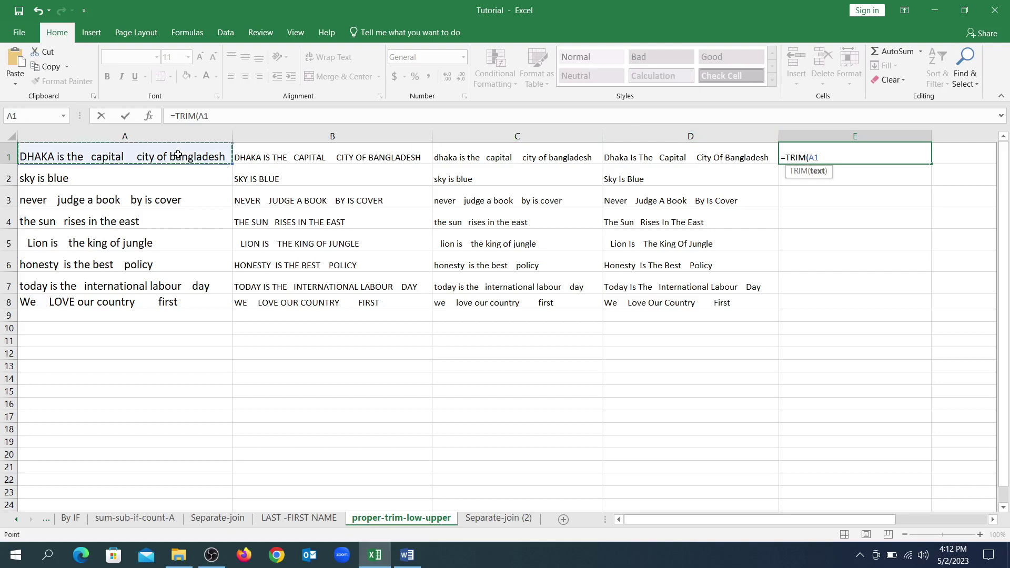
{"action": "type", "text": ")"}
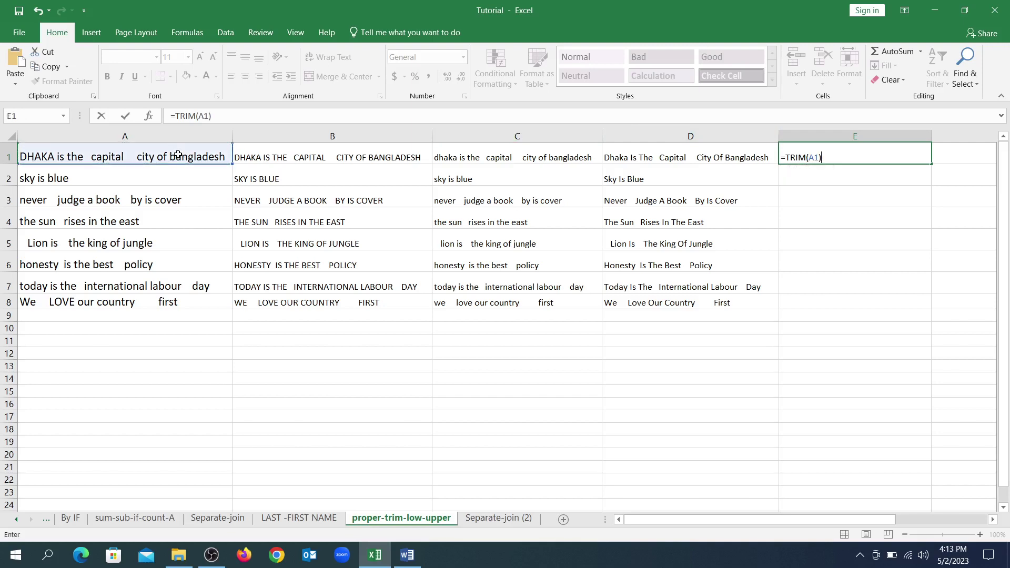
{"action": "key", "text": "Return"}
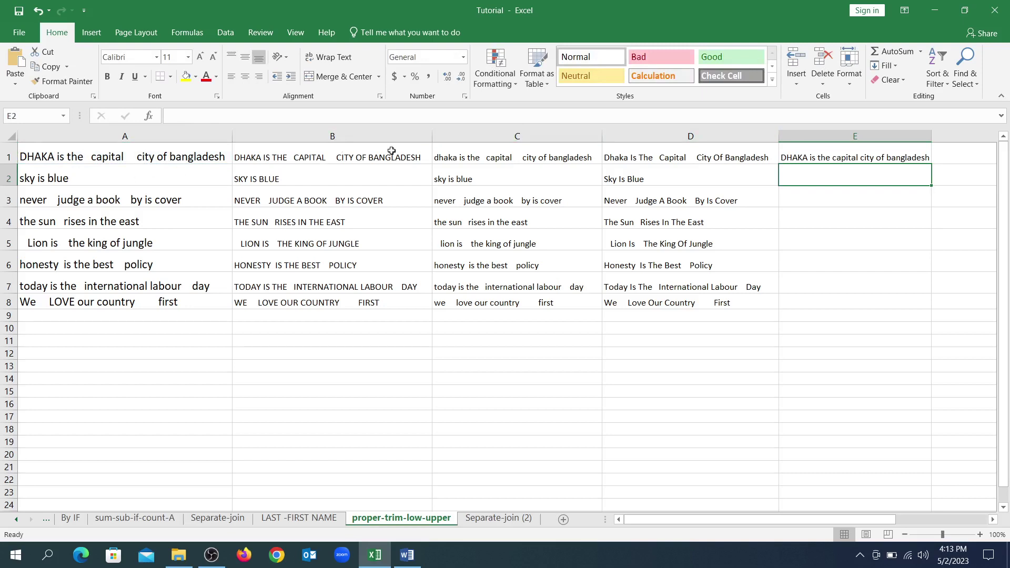
{"action": "left_click", "coordinate": [889, 158]}
{"action": "double_click", "coordinate": [932, 166]}
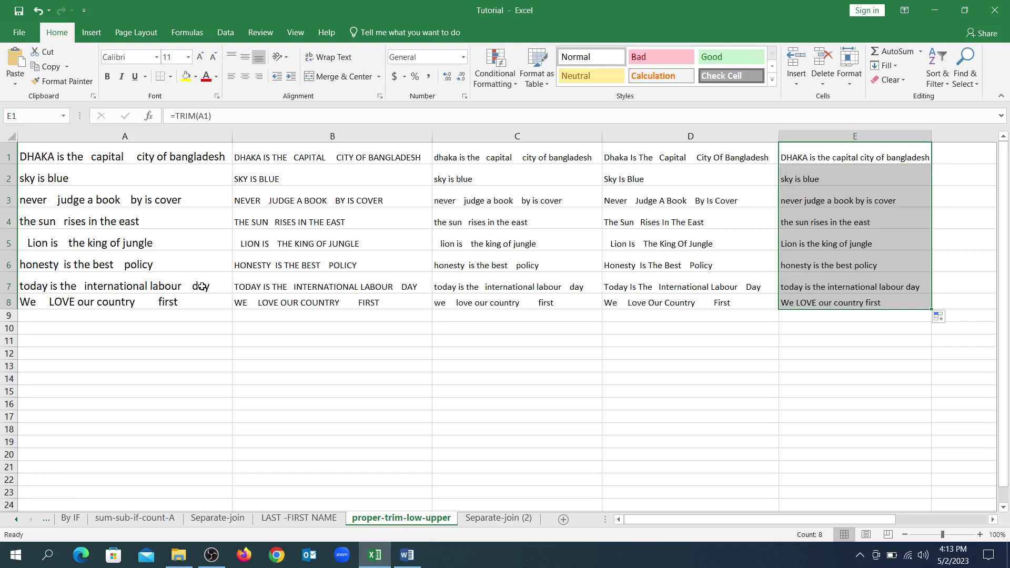
Compare the original sentences in A5 and A8 with their TRIM results, and review the spacing and letter case in column E.
{"action": "left_click", "coordinate": [30, 248]}
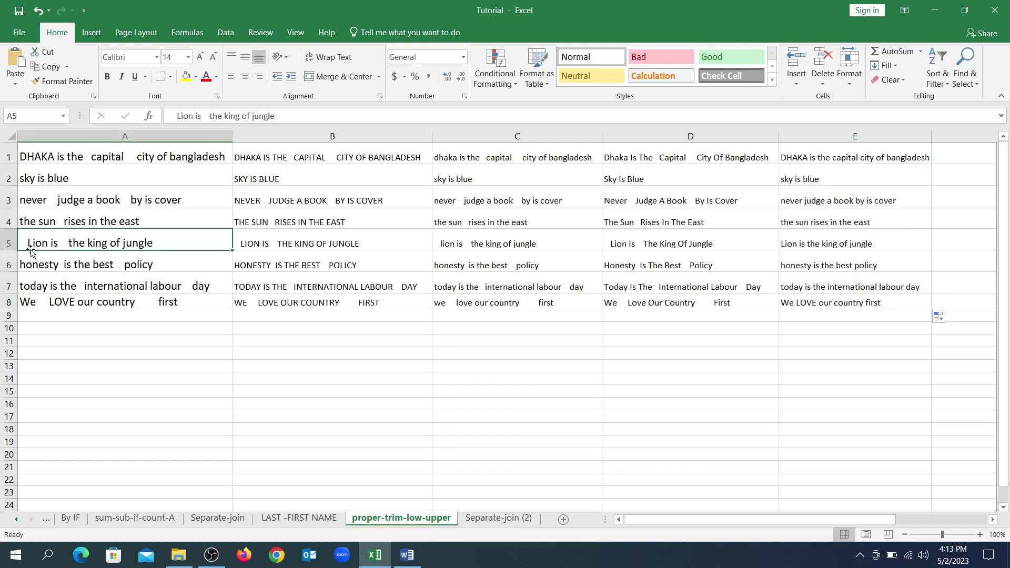
{"action": "left_click", "coordinate": [795, 243]}
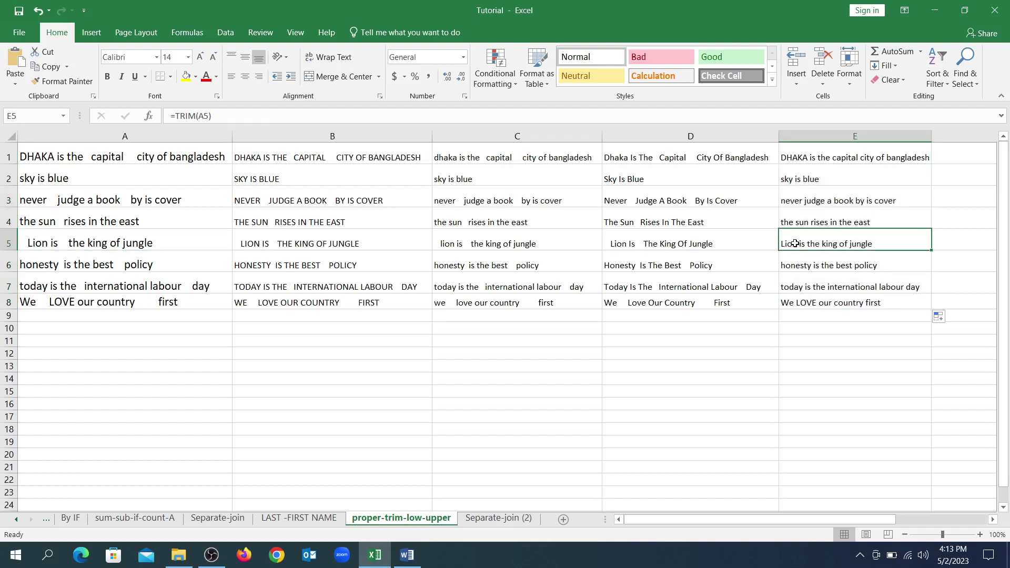
{"action": "left_click", "coordinate": [48, 309]}
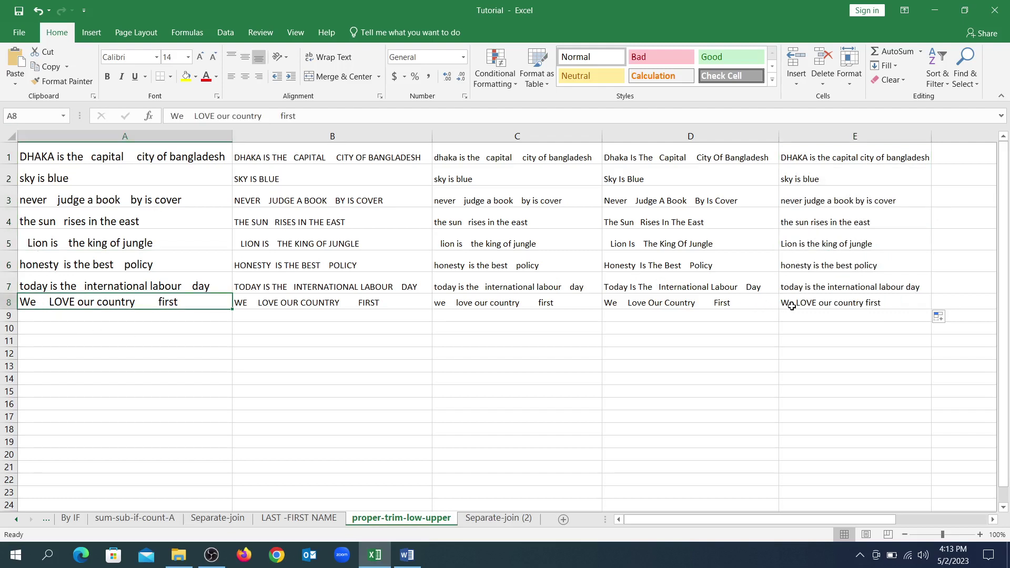
{"action": "left_click", "coordinate": [792, 307]}
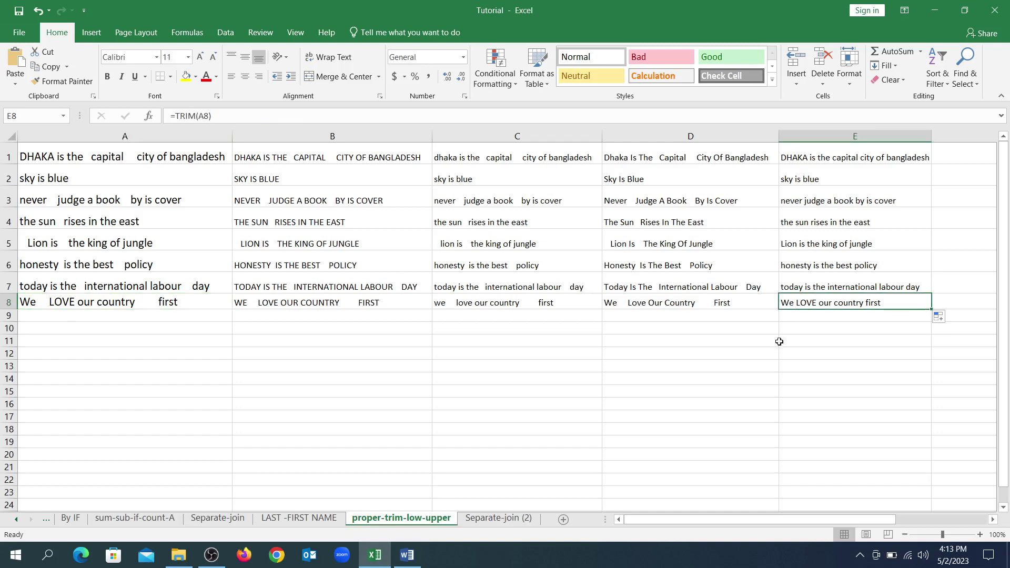
{"action": "key", "text": "Right"}
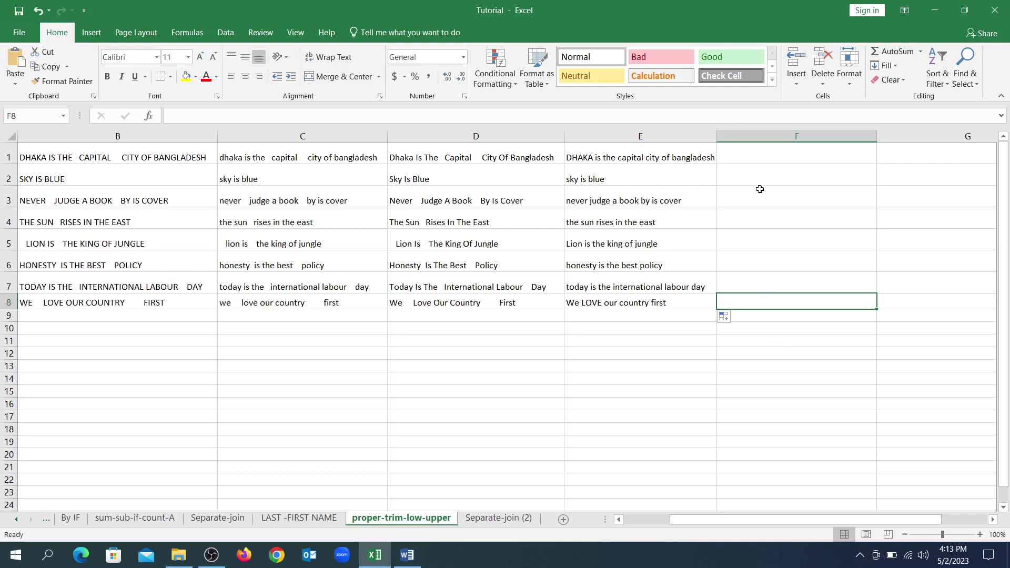
{"action": "left_click", "coordinate": [662, 163]}
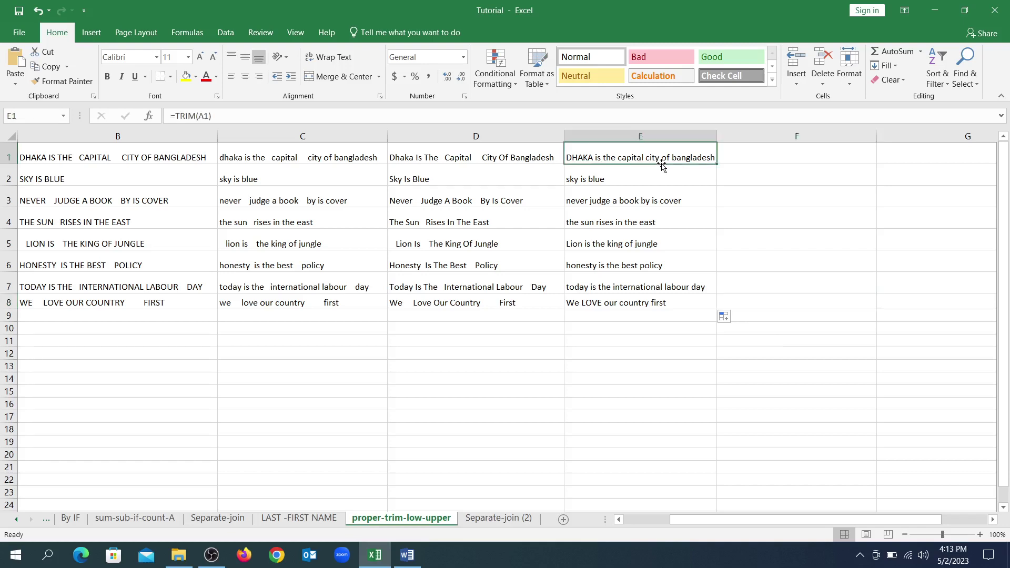
{"action": "left_click", "coordinate": [577, 181]}
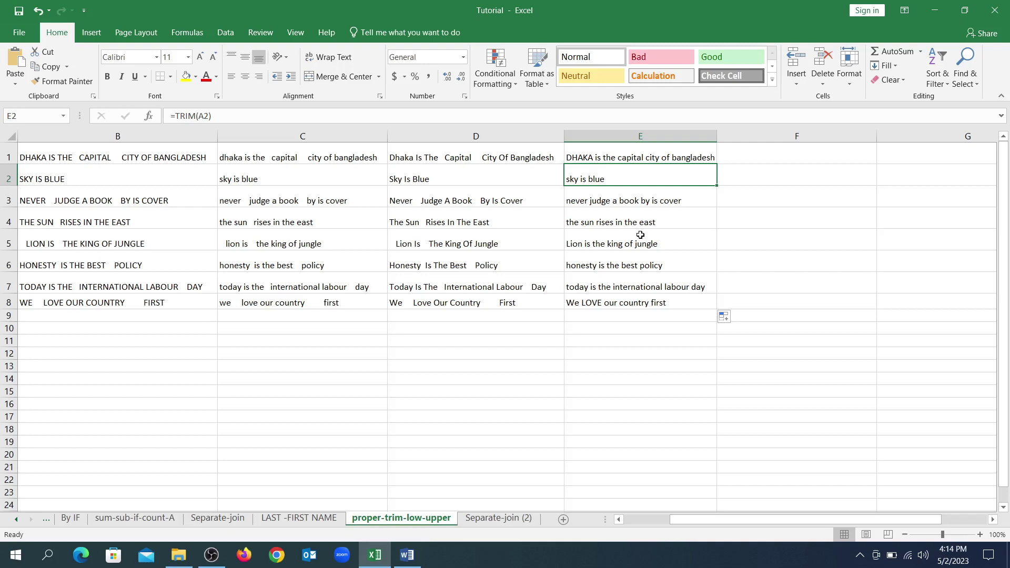
Enter the nested formula =PROPER(TRIM(A1)) in cell F1.
{"action": "left_click", "coordinate": [736, 153]}
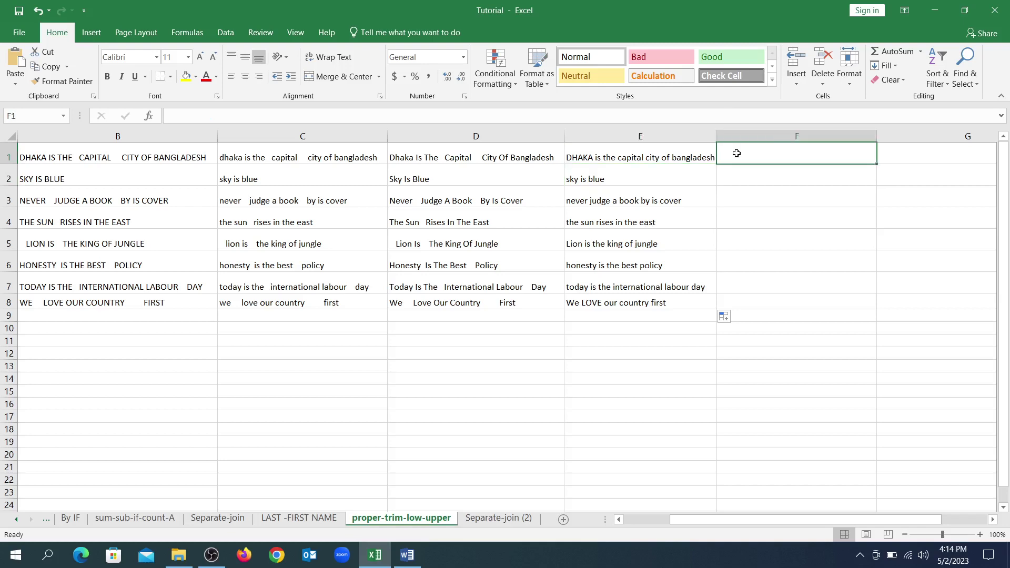
{"action": "type", "text": "="}
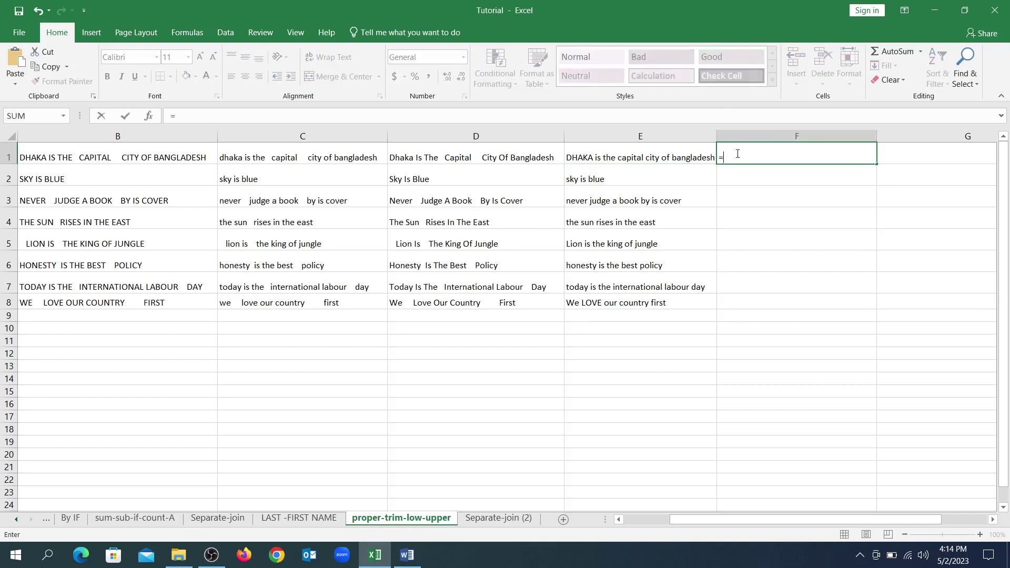
{"action": "type", "text": "PROPER"}
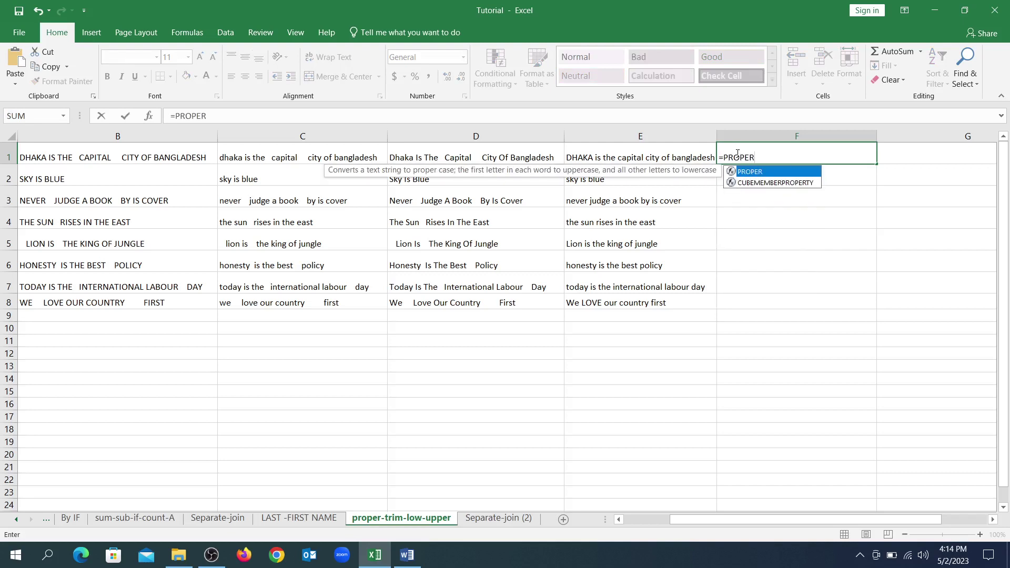
{"action": "type", "text": "("}
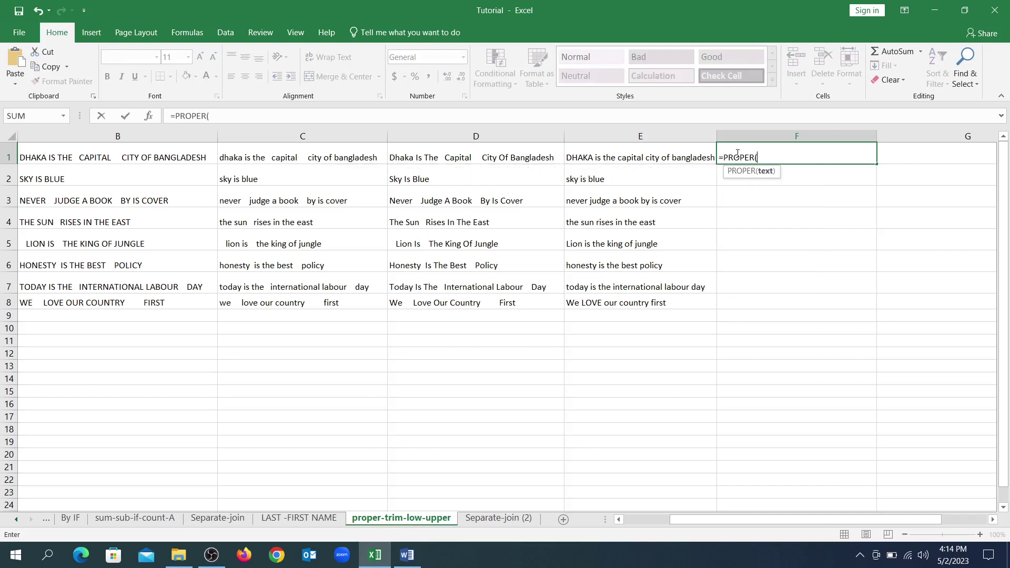
{"action": "type", "text": "TR"}
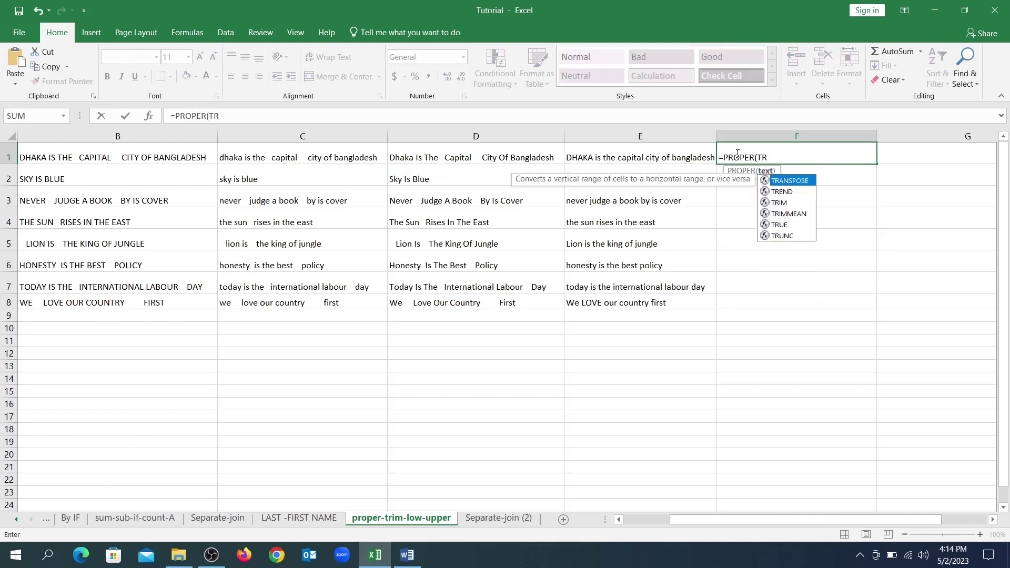
{"action": "type", "text": "IM"}
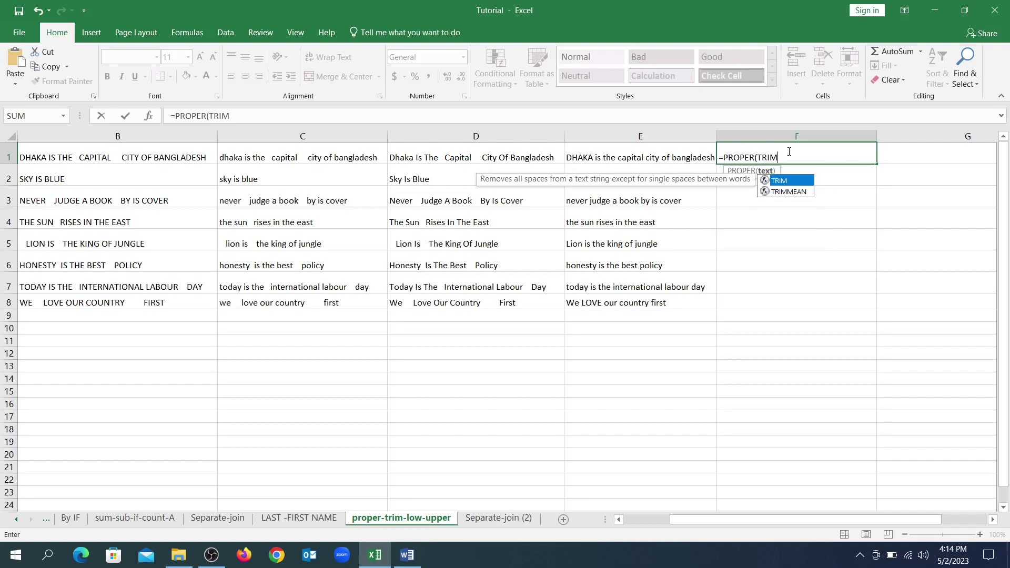
{"action": "double_click", "coordinate": [779, 180]}
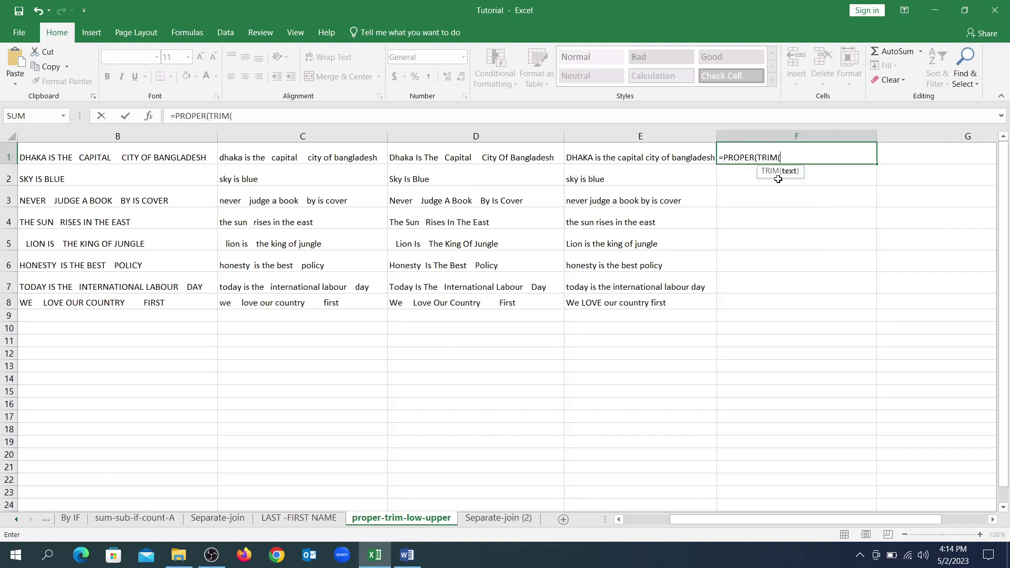
{"action": "key", "text": "Left"}
{"action": "key", "text": "Left"}
{"action": "key", "text": "Left"}
{"action": "key", "text": "Left"}
{"action": "key", "text": "Left"}
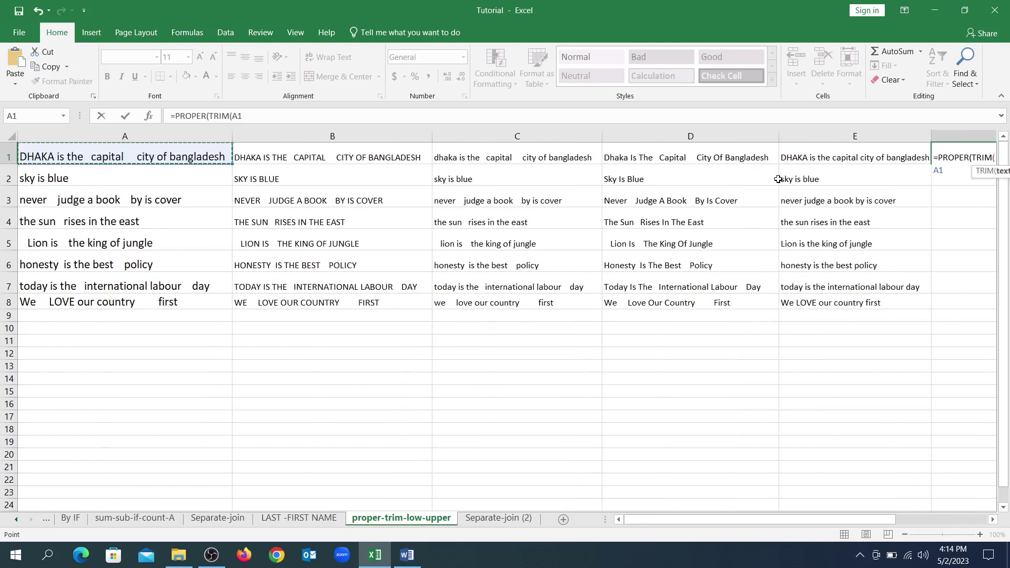
{"action": "type", "text": ")"}
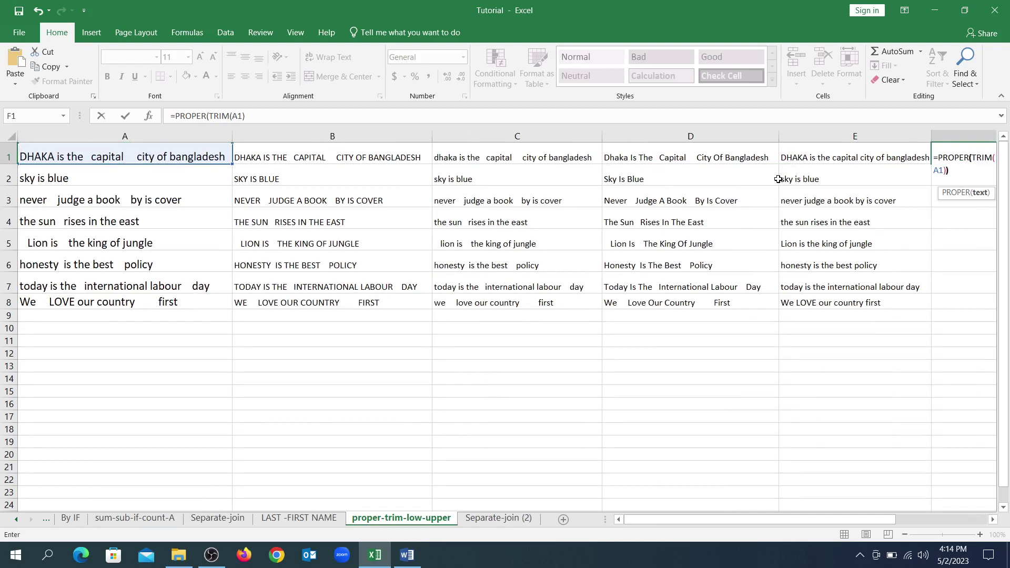
{"action": "key", "text": "Return"}
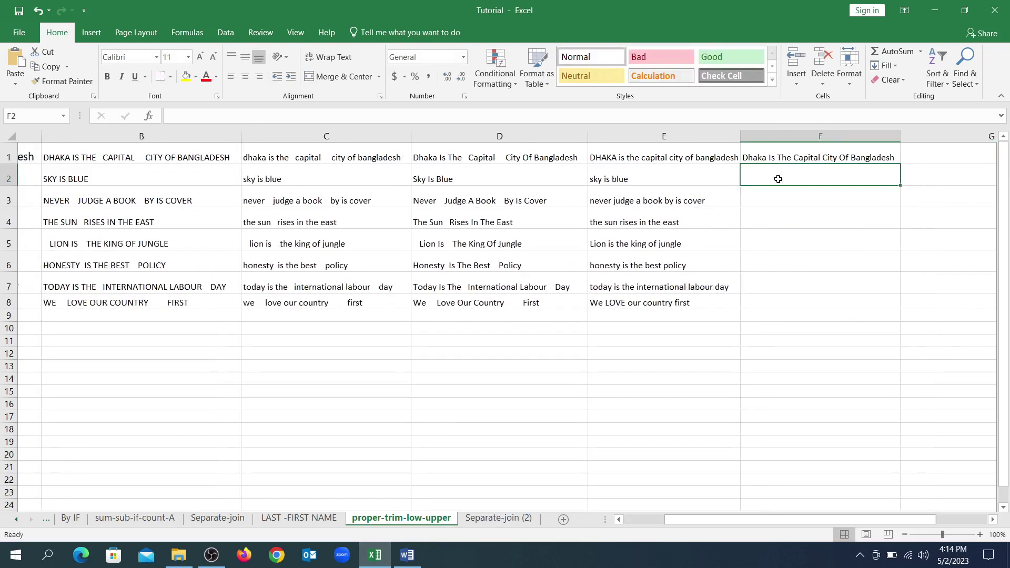
Fill the PROPER and TRIM formula from cell F1 down to F8.
{"action": "left_click", "coordinate": [788, 158]}
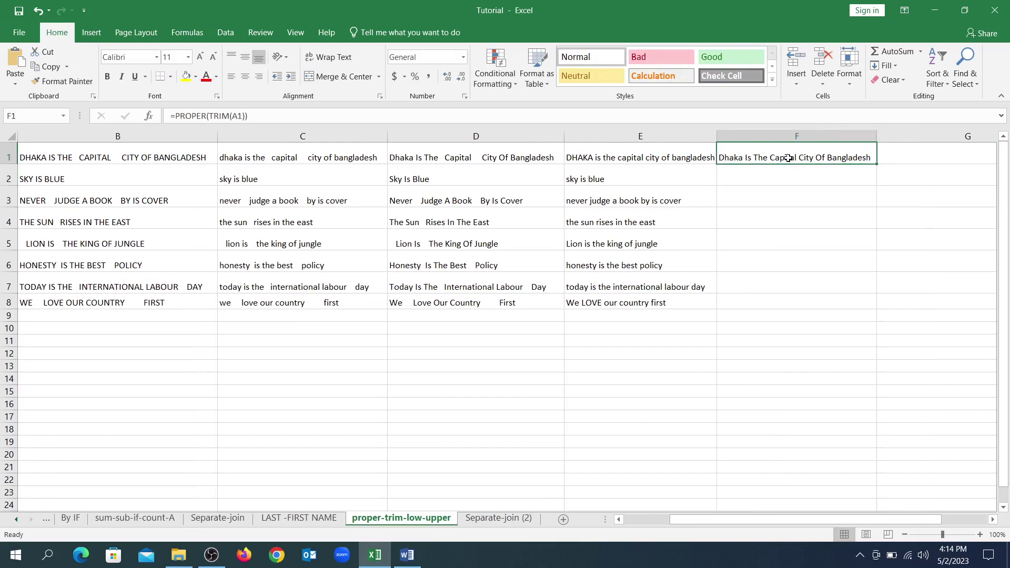
{"action": "left_click_drag", "start_coordinate": [876, 164], "coordinate": [878, 167]}
{"action": "double_click", "coordinate": [878, 167]}
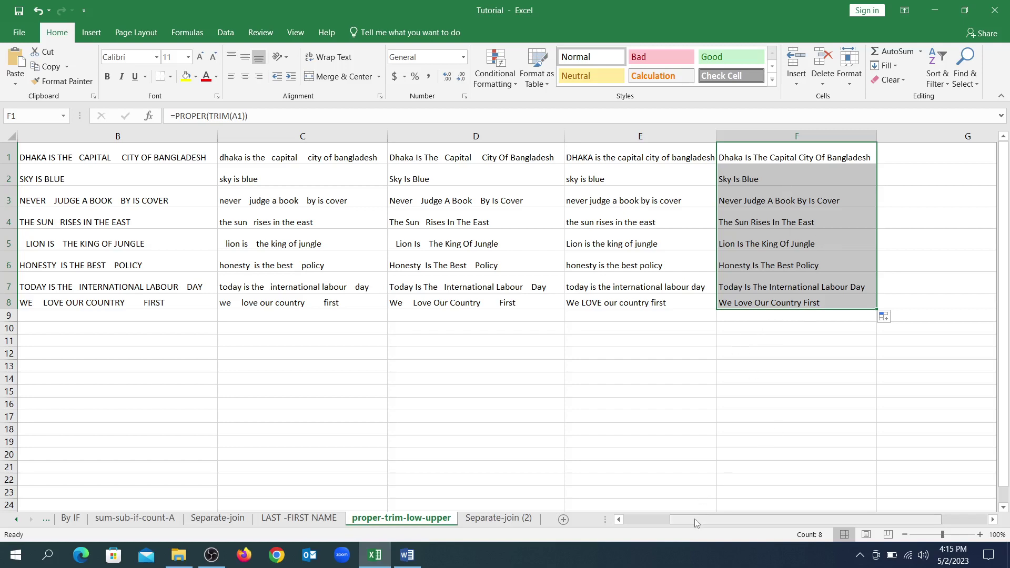
Compare the original sentences in column A with the PROPER and TRIM results in column F.
{"action": "key", "text": "Left"}
{"action": "key", "text": "Left"}
{"action": "key", "text": "Left"}
{"action": "key", "text": "Left"}
{"action": "key", "text": "Left"}
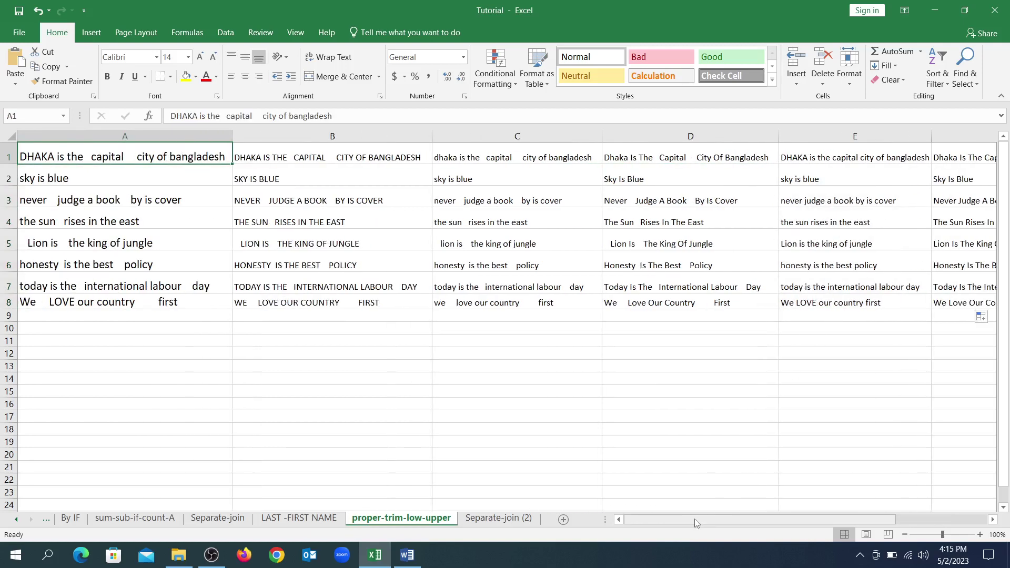
{"action": "left_click", "coordinate": [993, 520]}
{"action": "left_click", "coordinate": [993, 520]}
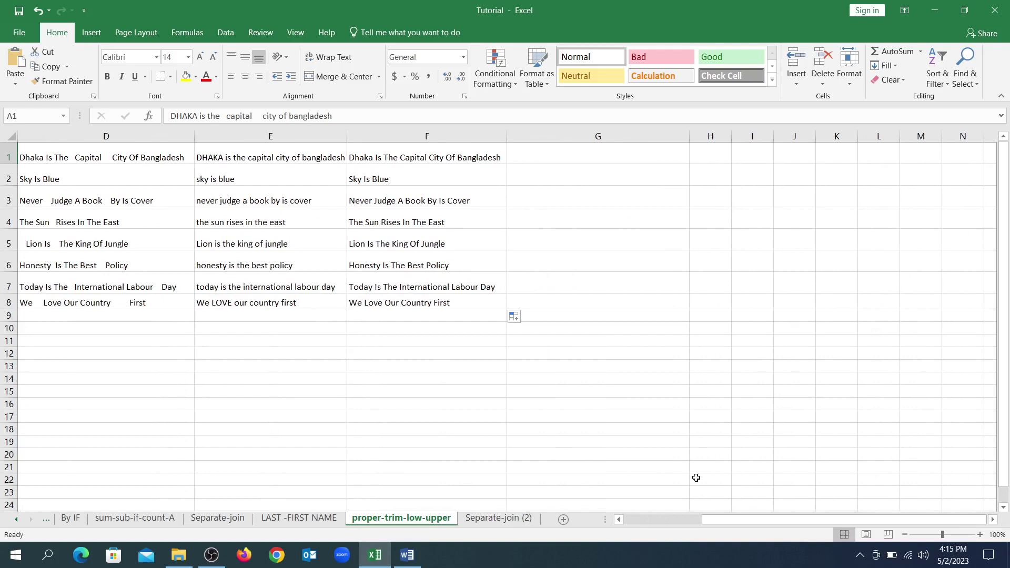
{"action": "left_click", "coordinate": [619, 520]}
{"action": "left_click", "coordinate": [619, 520]}
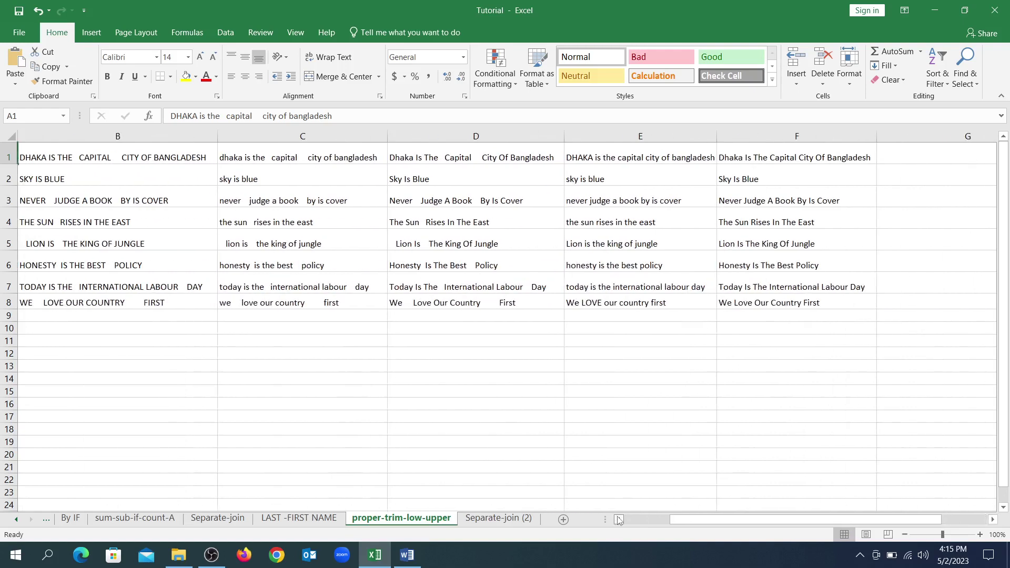
Inspect the nested formula in cell F1 and go through the formulas in the cells down to F8.
{"action": "double_click", "coordinate": [762, 153]}
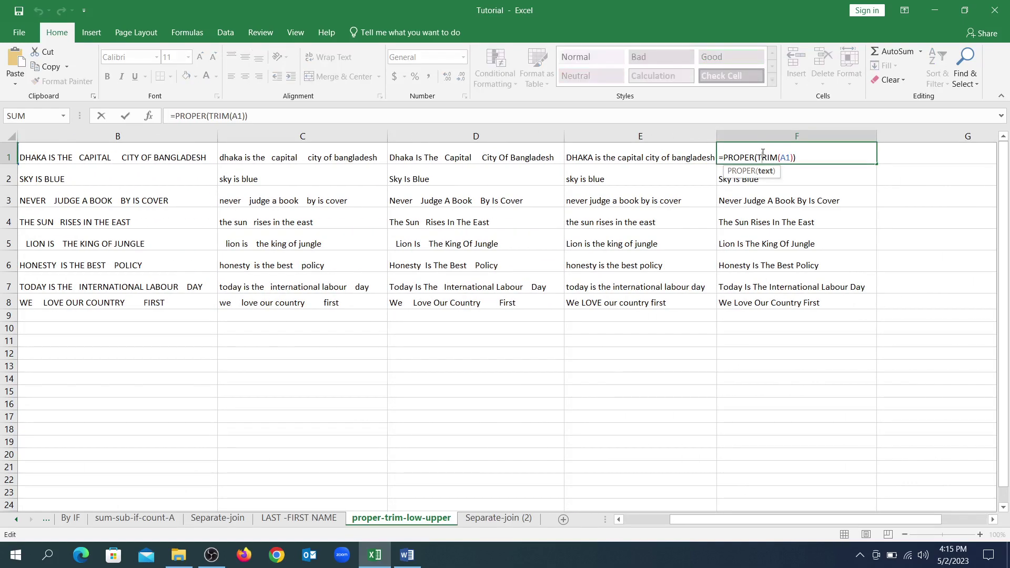
{"action": "key", "text": "Return"}
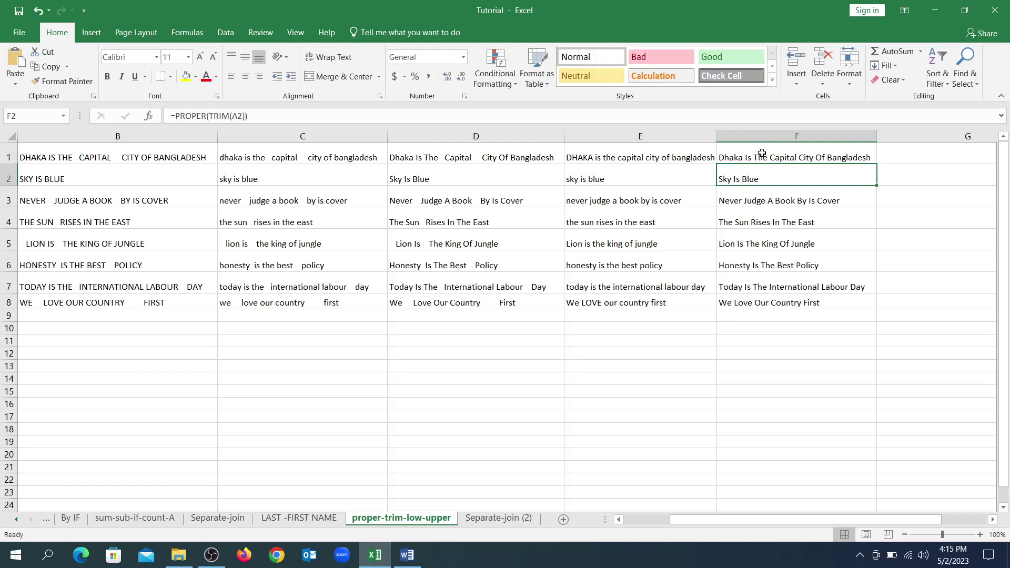
{"action": "key", "text": "Down"}
{"action": "key", "text": "Down"}
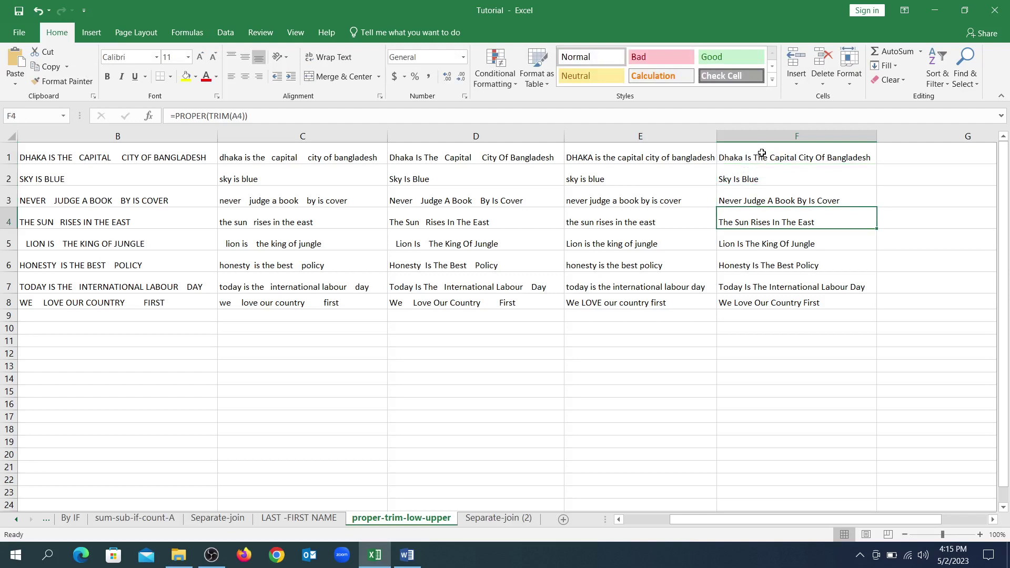
{"action": "key", "text": "Down"}
{"action": "key", "text": "Down"}
{"action": "key", "text": "Down"}
{"action": "key", "text": "Down"}
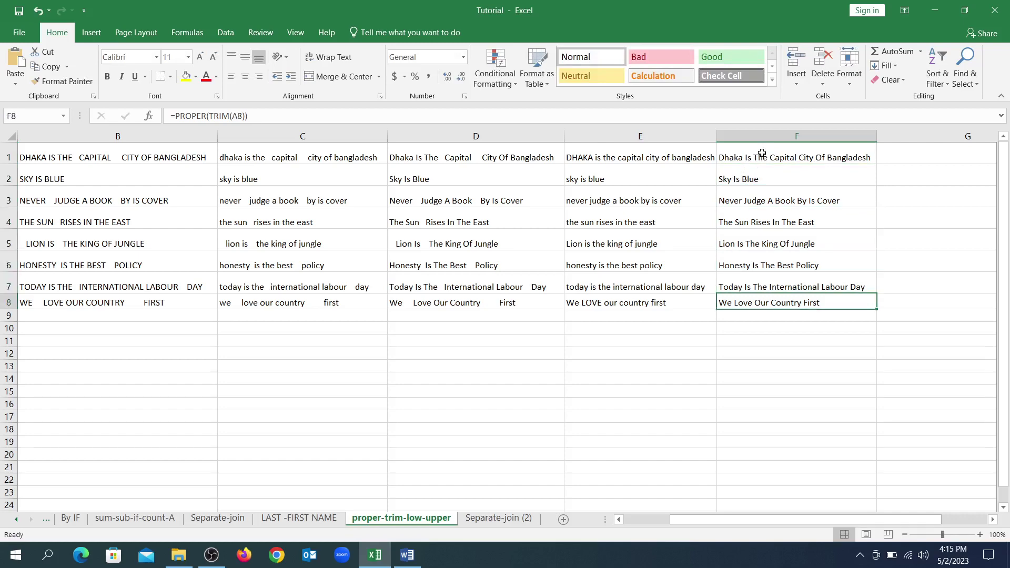
{"action": "key", "text": "Right"}
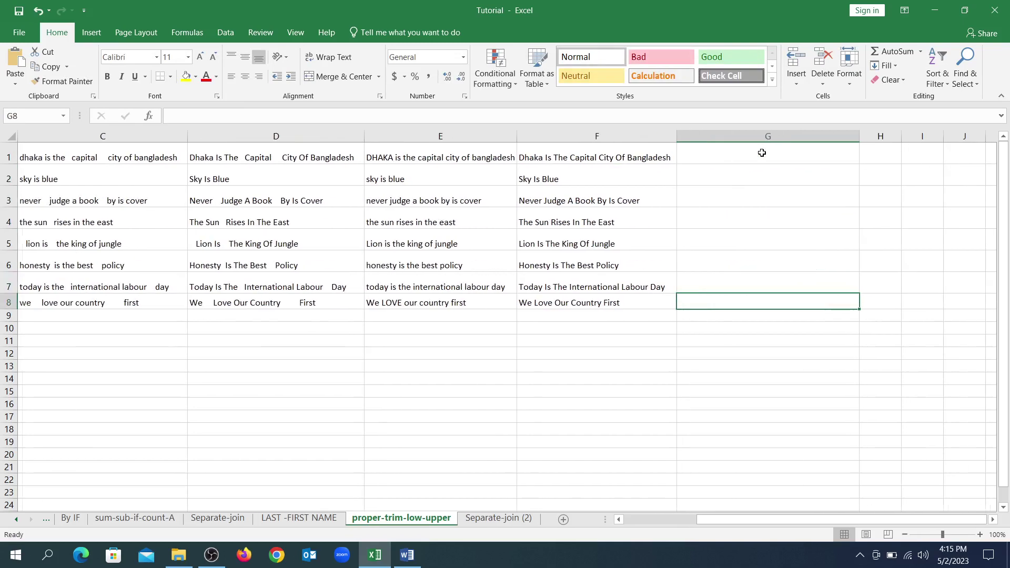
Enter the triple-nested formula =PROPER(TRIM(UPPER(A1))) in cell G1.
{"action": "left_click", "coordinate": [731, 146]}
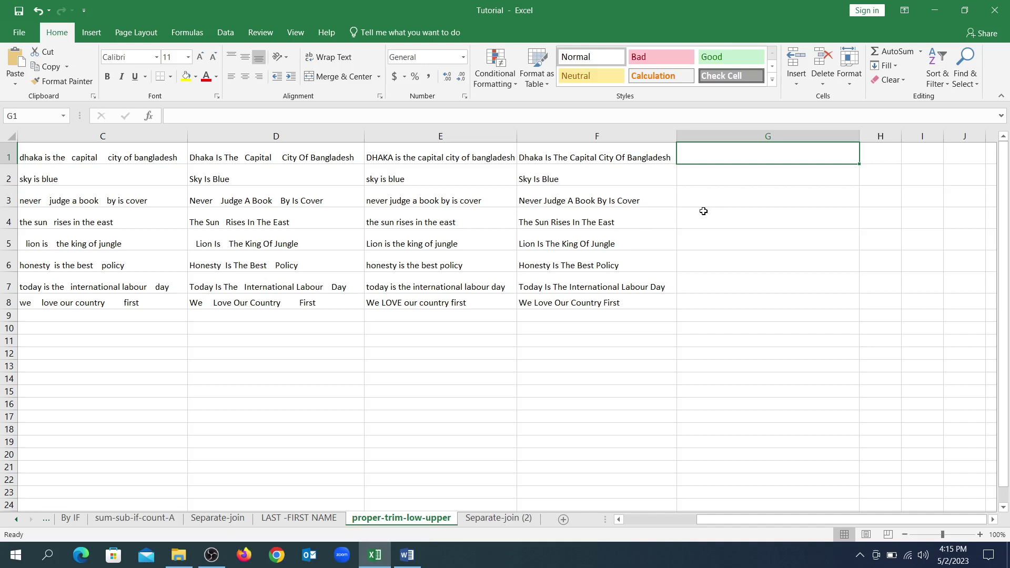
{"action": "type", "text": "="}
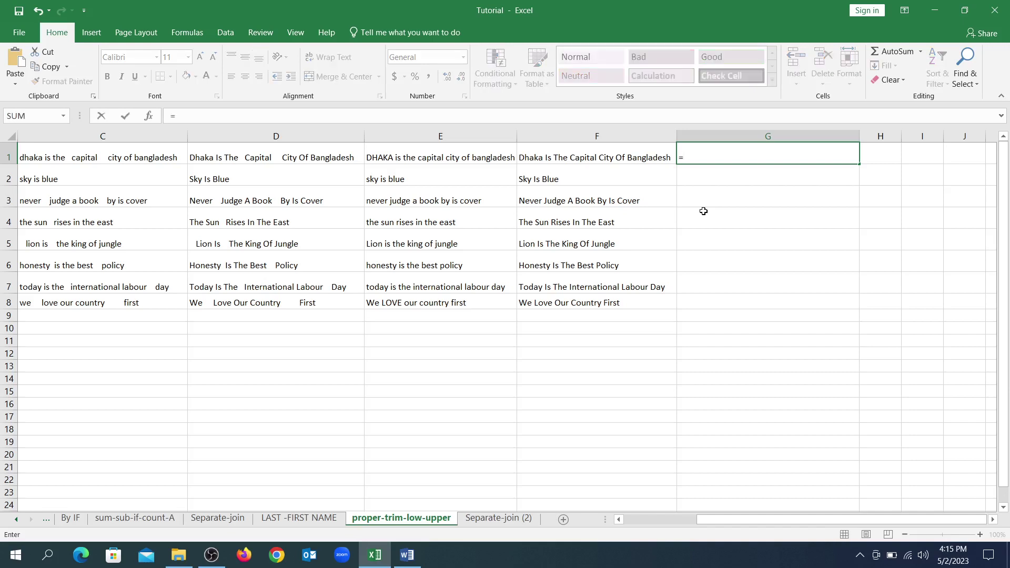
{"action": "type", "text": "P"}
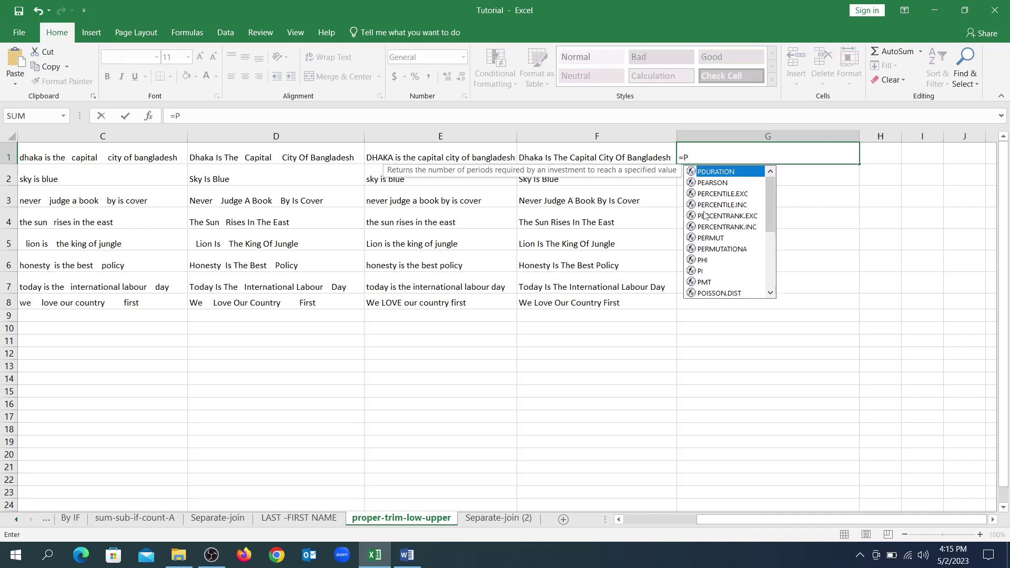
{"action": "type", "text": "ROPER"}
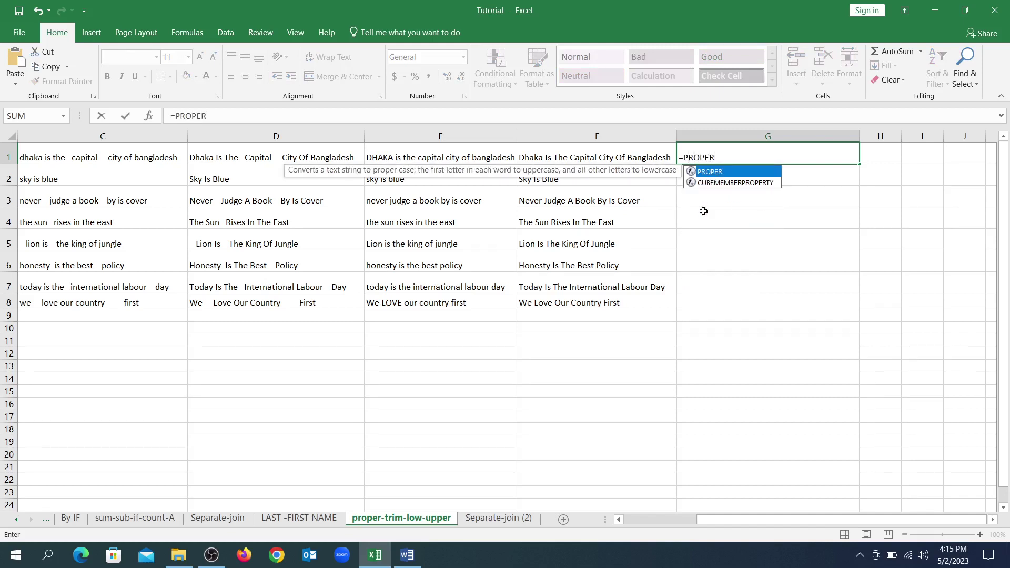
{"action": "type", "text": "("}
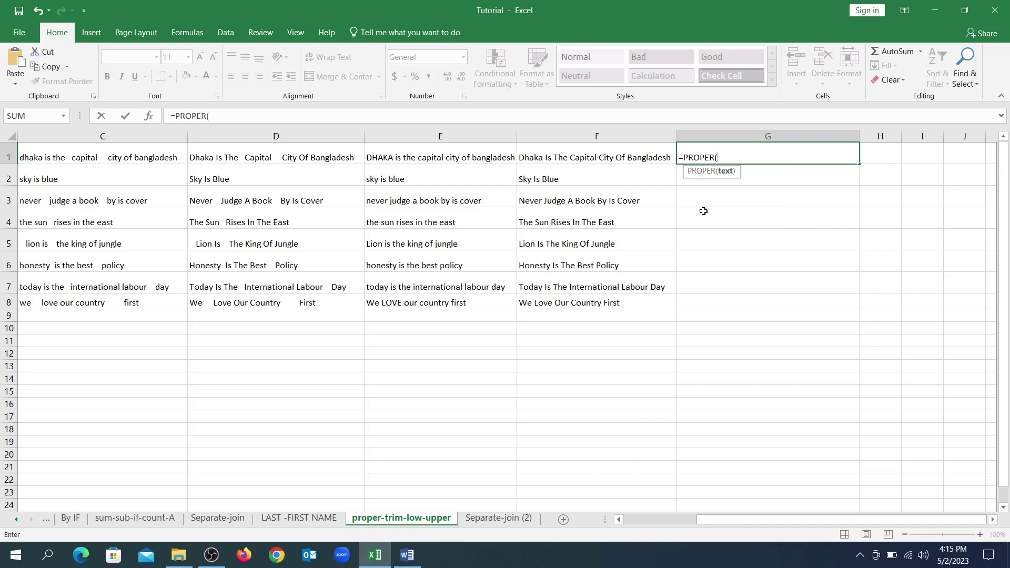
{"action": "type", "text": "TRIM"}
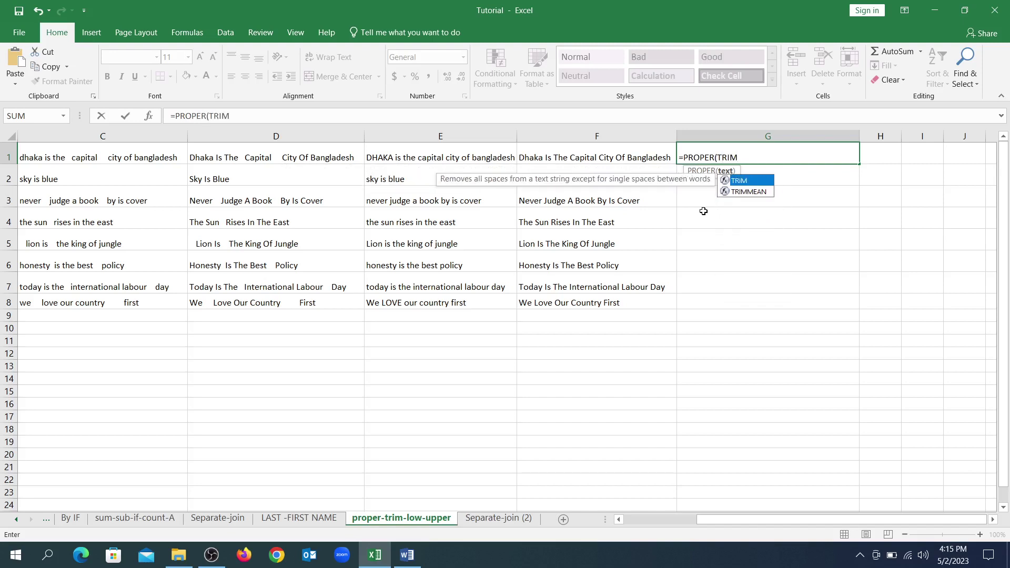
{"action": "double_click", "coordinate": [745, 182]}
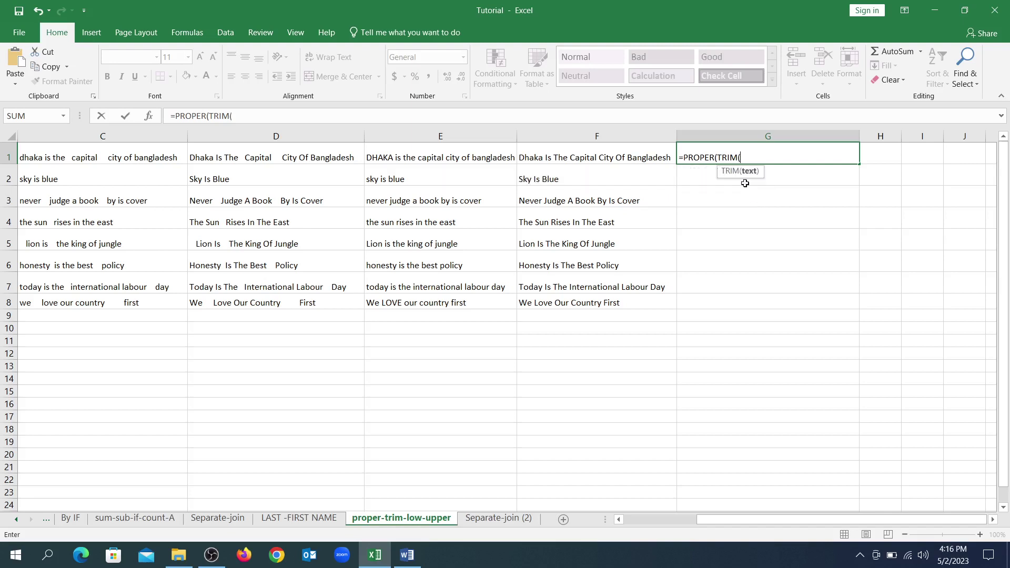
{"action": "type", "text": "UPPER"}
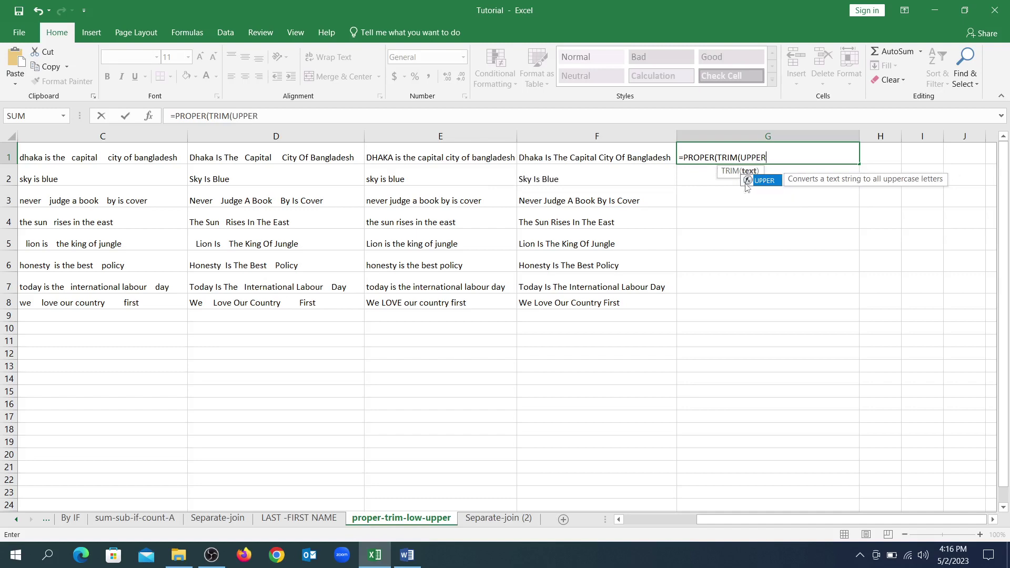
{"action": "double_click", "coordinate": [758, 181]}
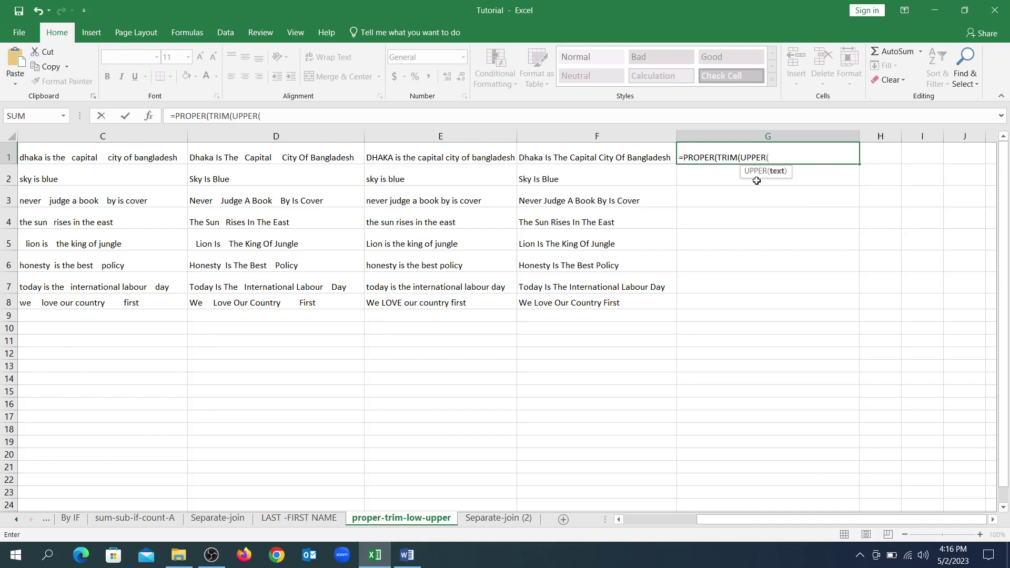
{"action": "key", "text": "Left"}
{"action": "key", "text": "Left"}
{"action": "key", "text": "Left"}
{"action": "key", "text": "Left"}
{"action": "key", "text": "Left"}
{"action": "key", "text": "Left"}
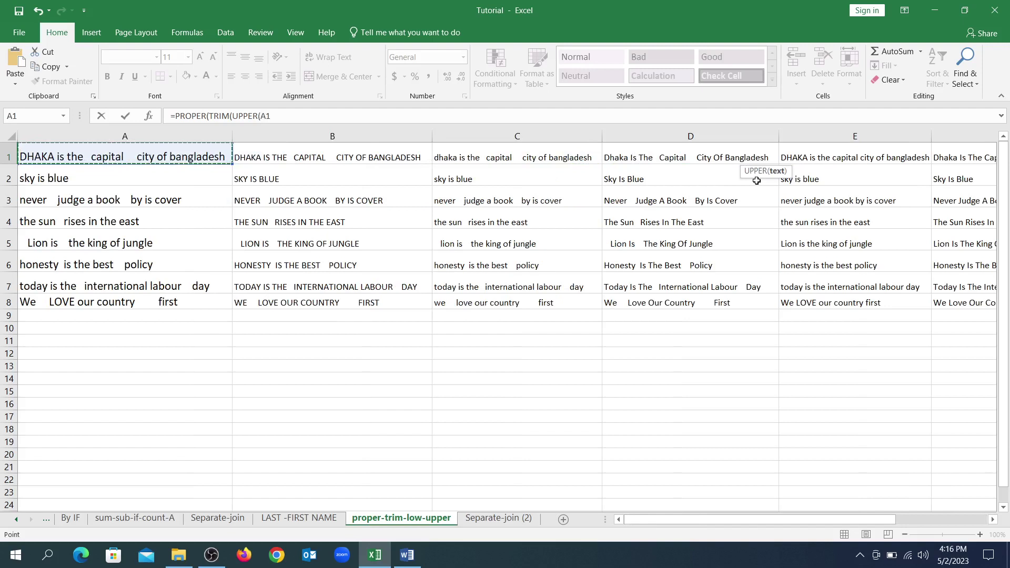
{"action": "type", "text": ")"}
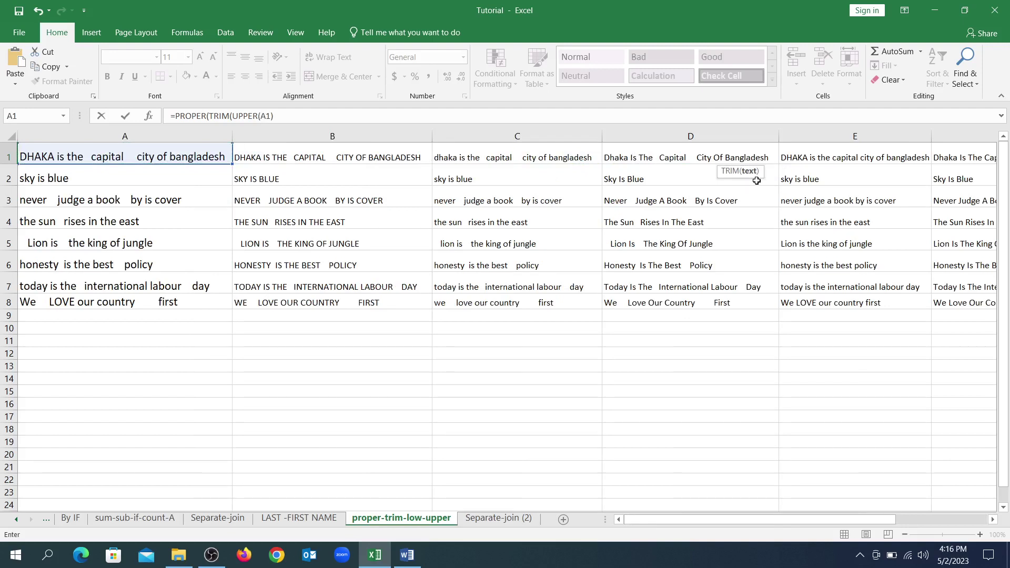
{"action": "type", "text": "0"}
{"action": "key", "text": "BackSpace"}
{"action": "type", "text": "))"}
{"action": "key", "text": "Return"}
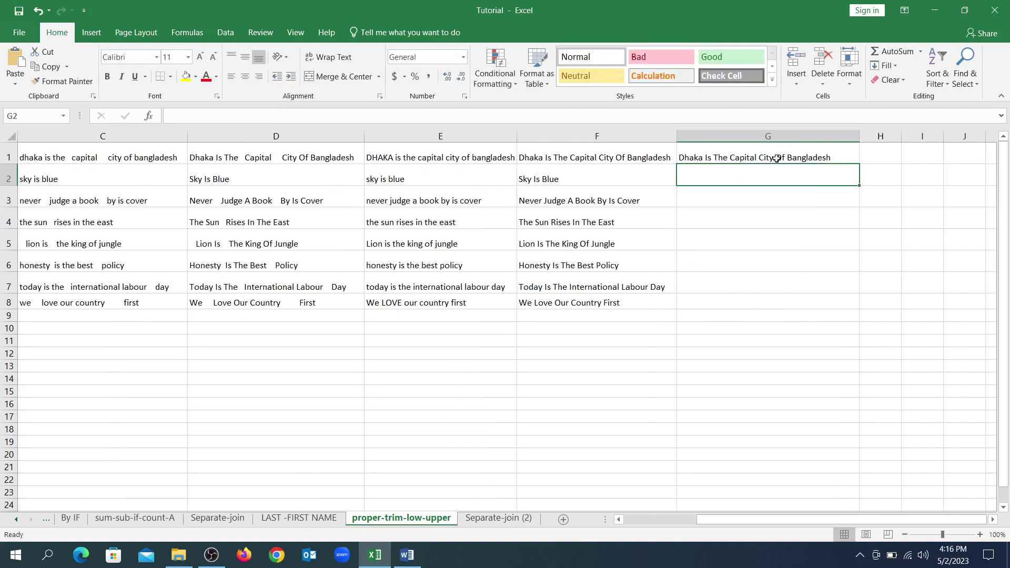
Fill the PROPER, TRIM and UPPER formula from cell G1 down to G8.
{"action": "left_click", "coordinate": [777, 158]}
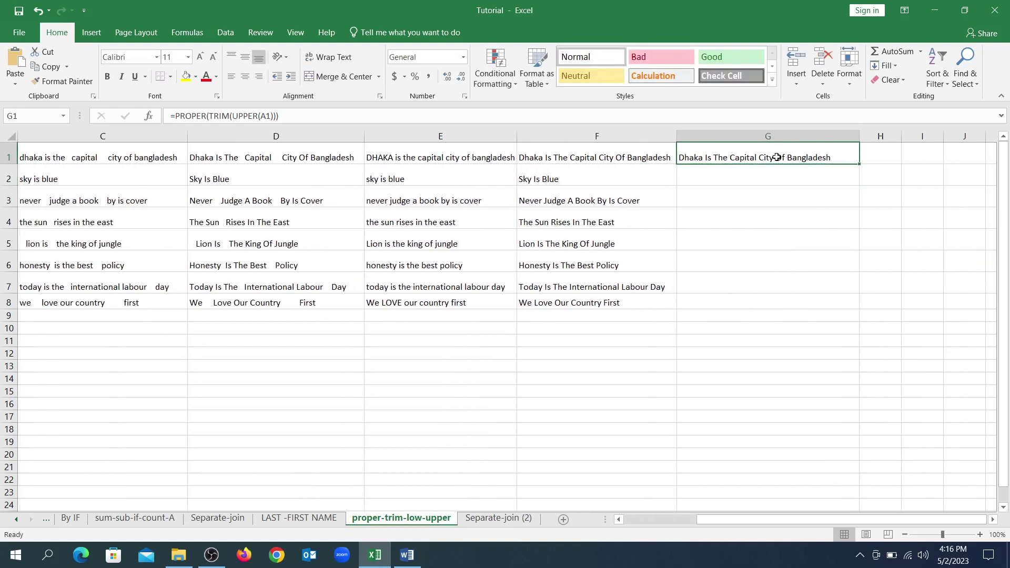
{"action": "double_click", "coordinate": [860, 164]}
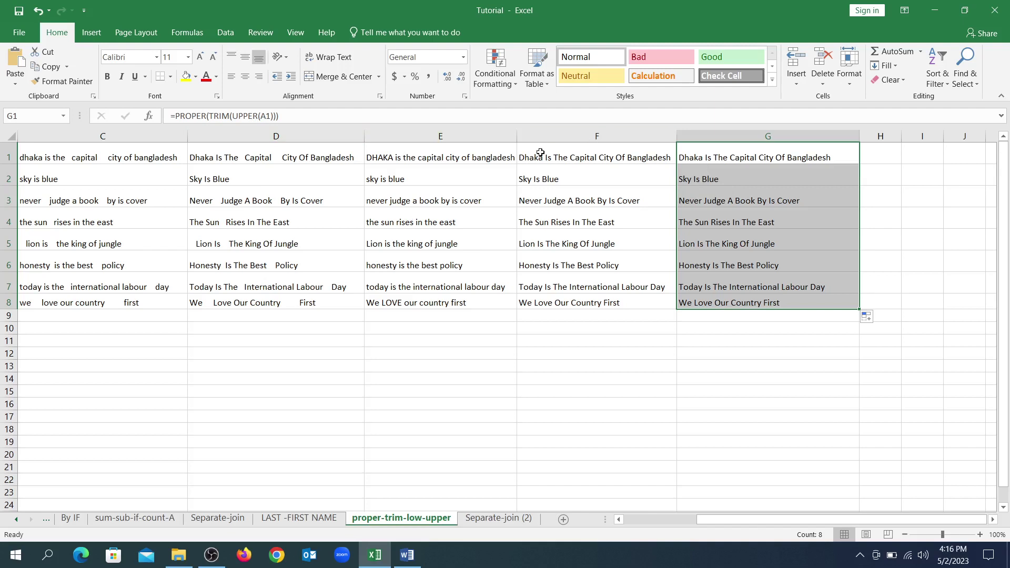
Remove PROPER from the formula in cell G1 so it reads =TRIM(UPPER(A1)), and fill it down to G8.
{"action": "left_click", "coordinate": [208, 117]}
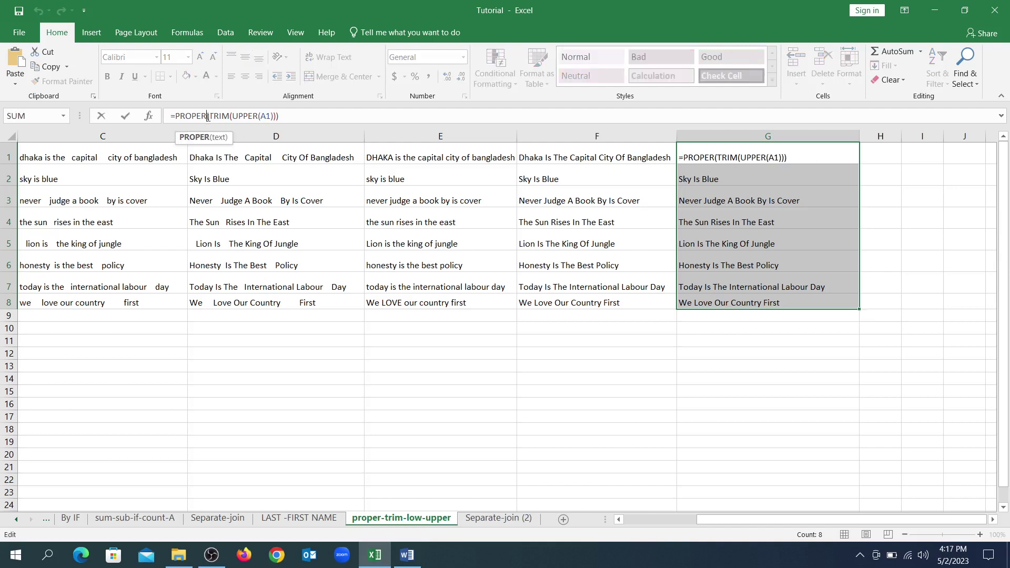
{"action": "key", "text": "BackSpace"}
{"action": "key", "text": "BackSpace"}
{"action": "key", "text": "BackSpace"}
{"action": "key", "text": "BackSpace"}
{"action": "key", "text": "BackSpace"}
{"action": "key", "text": "BackSpace"}
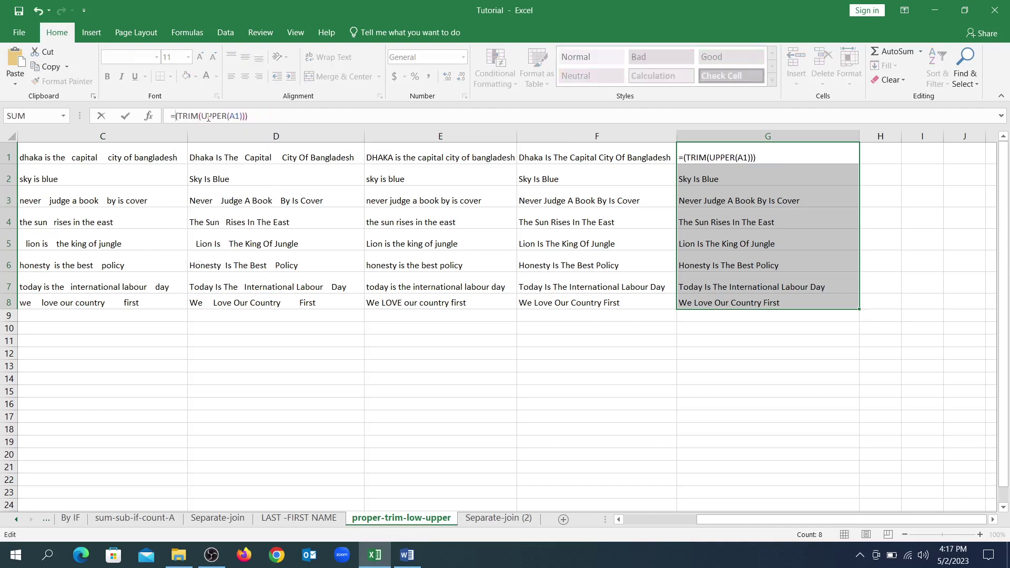
{"action": "key", "text": "Delete"}
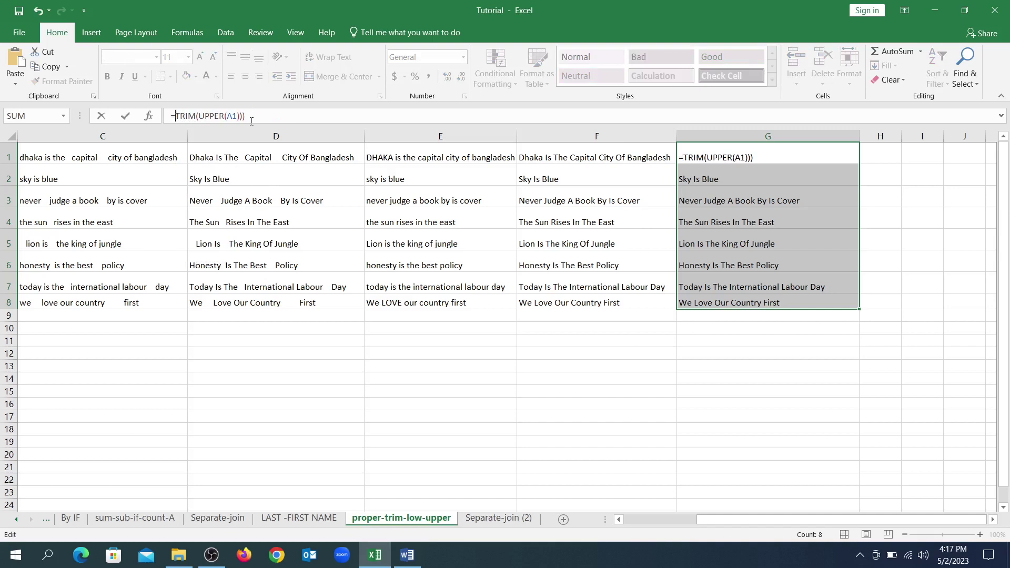
{"action": "key", "text": "BackSpace"}
{"action": "key", "text": "Return"}
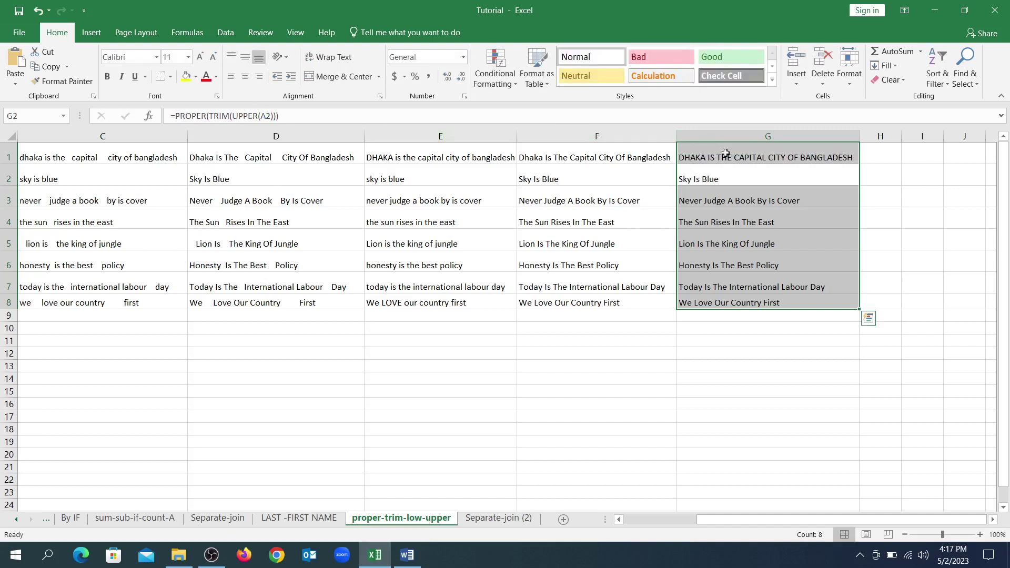
{"action": "left_click", "coordinate": [726, 153]}
{"action": "double_click", "coordinate": [860, 164]}
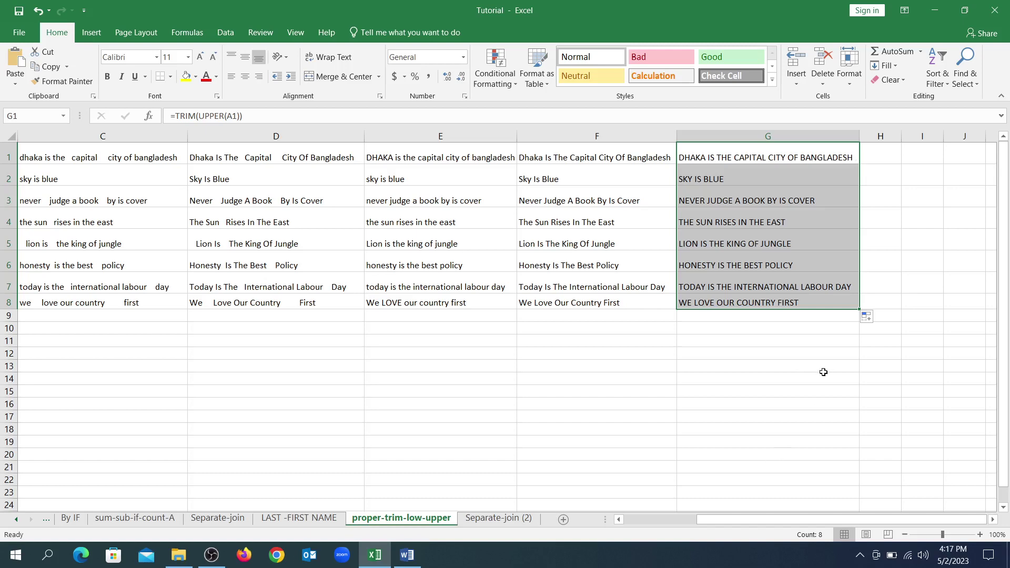
Compare the original sentence in A1 with the formula results across row 1, up to the TRIM and UPPER result in G1.
{"action": "key", "text": "Left"}
{"action": "key", "text": "Home"}
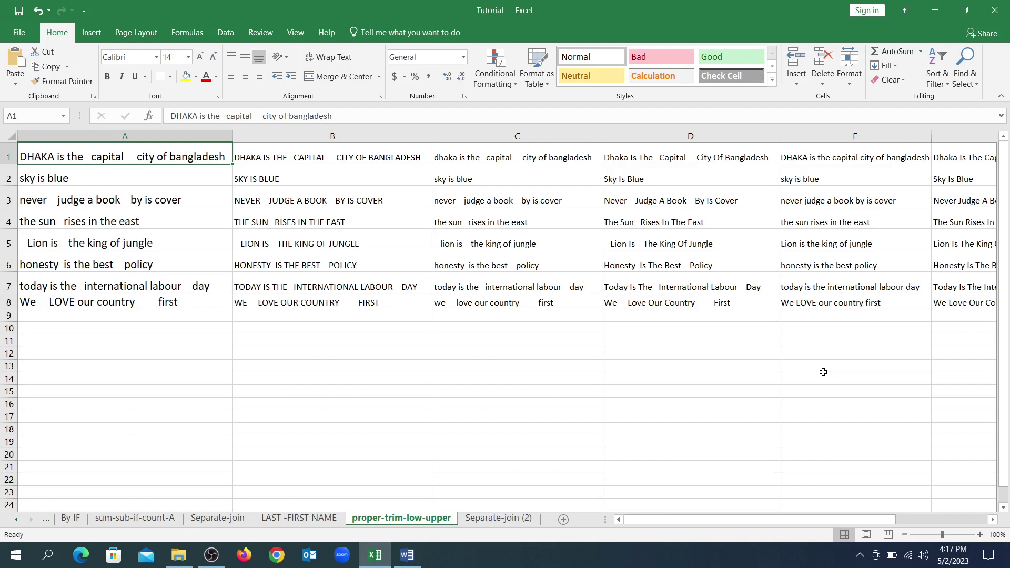
{"action": "key", "text": "Right"}
{"action": "key", "text": "Right"}
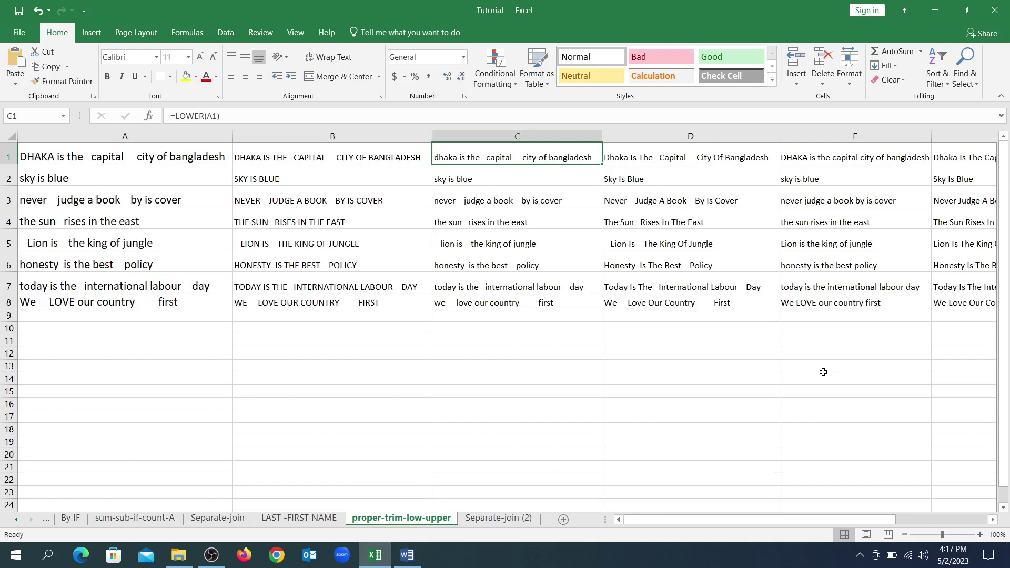
{"action": "key", "text": "Left"}
{"action": "key", "text": "Left"}
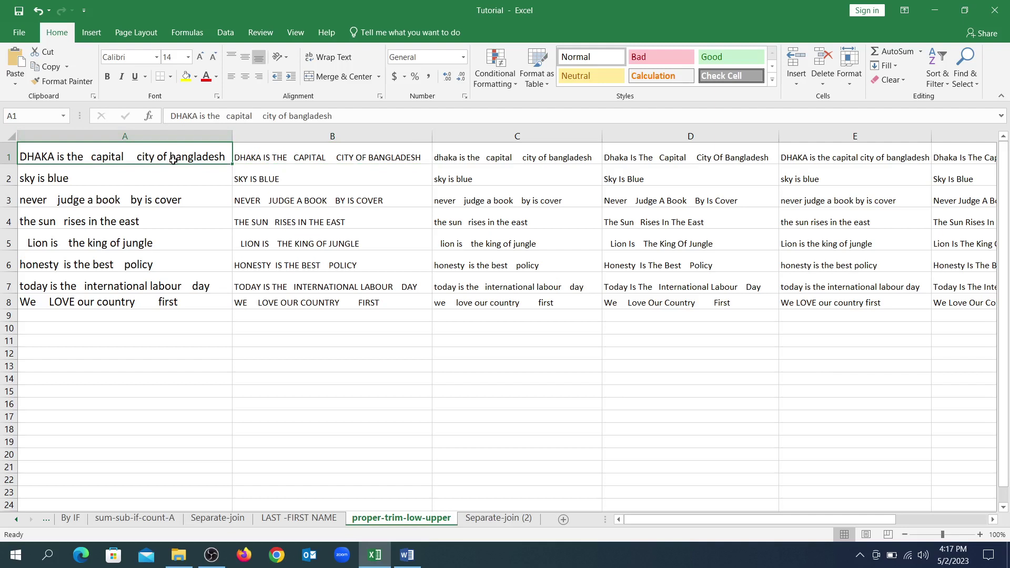
{"action": "left_click", "coordinate": [267, 164]}
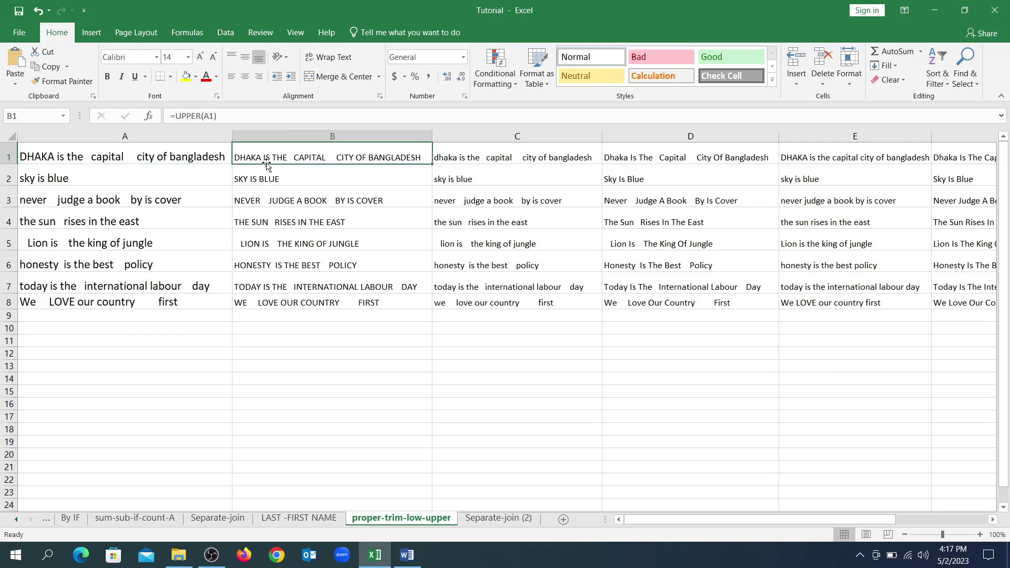
{"action": "key", "text": "Right"}
{"action": "key", "text": "Right"}
{"action": "key", "text": "Right"}
{"action": "key", "text": "Right"}
{"action": "key", "text": "Right"}
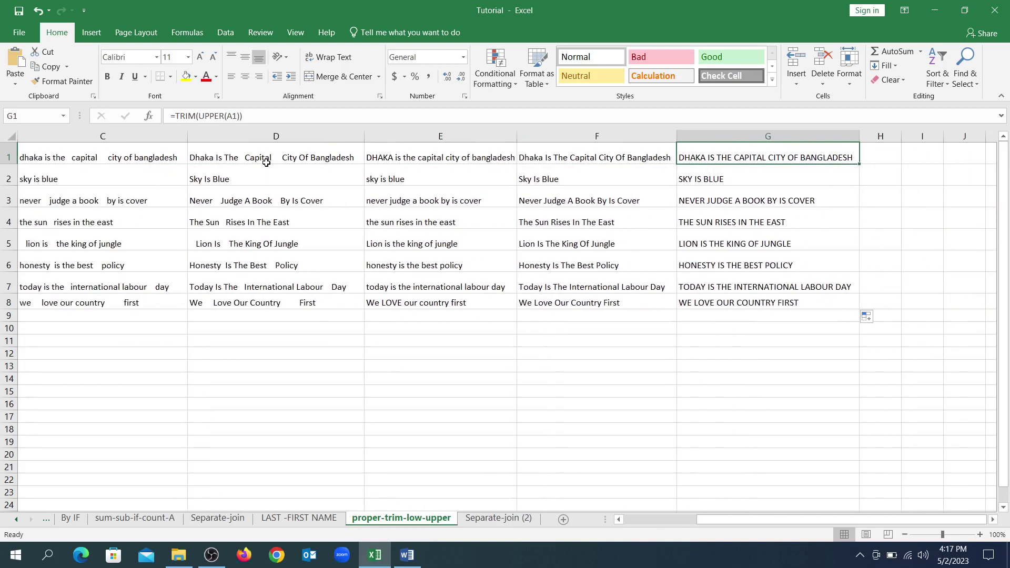
{"action": "key", "text": "Left"}
{"action": "key", "text": "Left"}
{"action": "key", "text": "Left"}
{"action": "key", "text": "Left"}
{"action": "key", "text": "Left"}
{"action": "key", "text": "Left"}
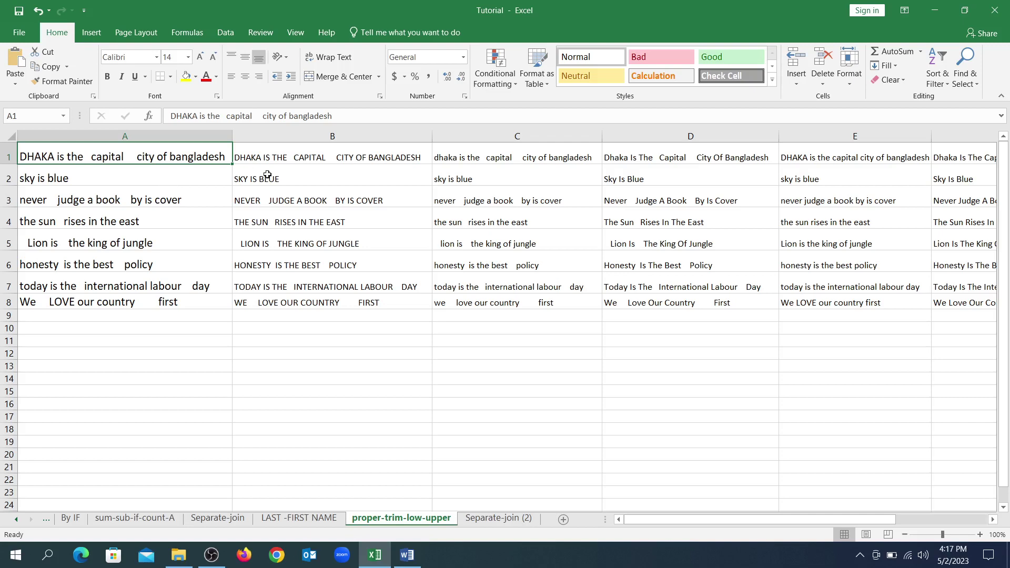
{"action": "key", "text": "Right"}
{"action": "key", "text": "Right"}
{"action": "key", "text": "Right"}
{"action": "key", "text": "Right"}
{"action": "key", "text": "Right"}
{"action": "key", "text": "Right"}
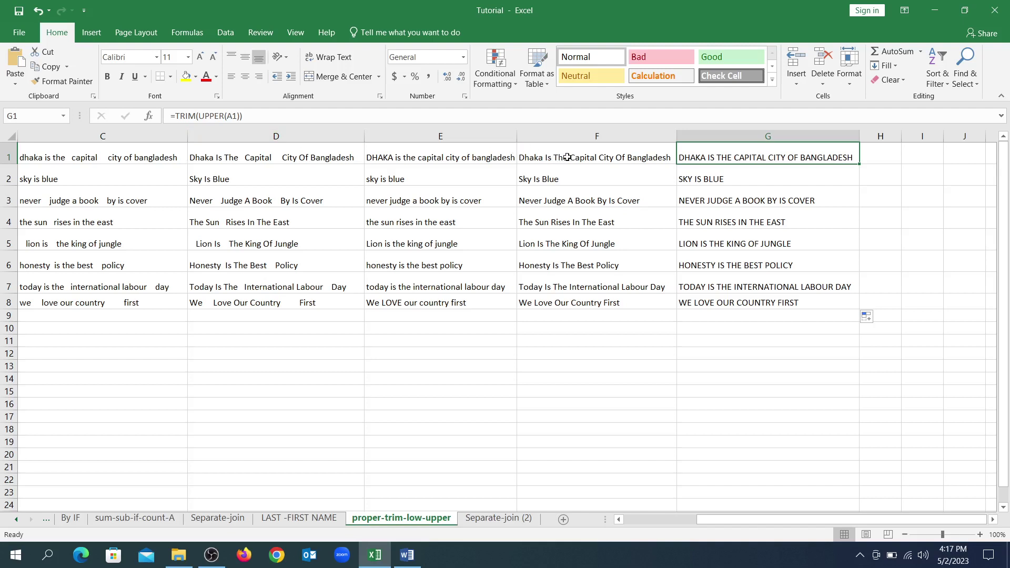
Copy the PROPER and TRIM results in cells F1 to F8.
{"action": "left_click", "coordinate": [639, 154]}
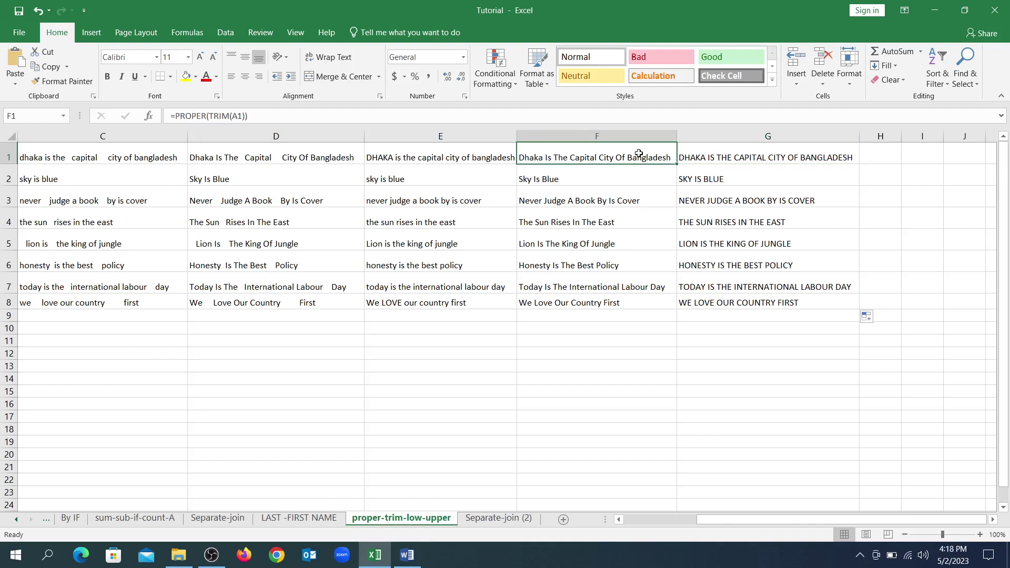
{"action": "key", "text": "shift+Down"}
{"action": "key", "text": "shift+Down"}
{"action": "key", "text": "shift+Down"}
{"action": "key", "text": "shift+Down"}
{"action": "key", "text": "shift+Down"}
{"action": "key", "text": "shift+Down"}
{"action": "key", "text": "shift+Down"}
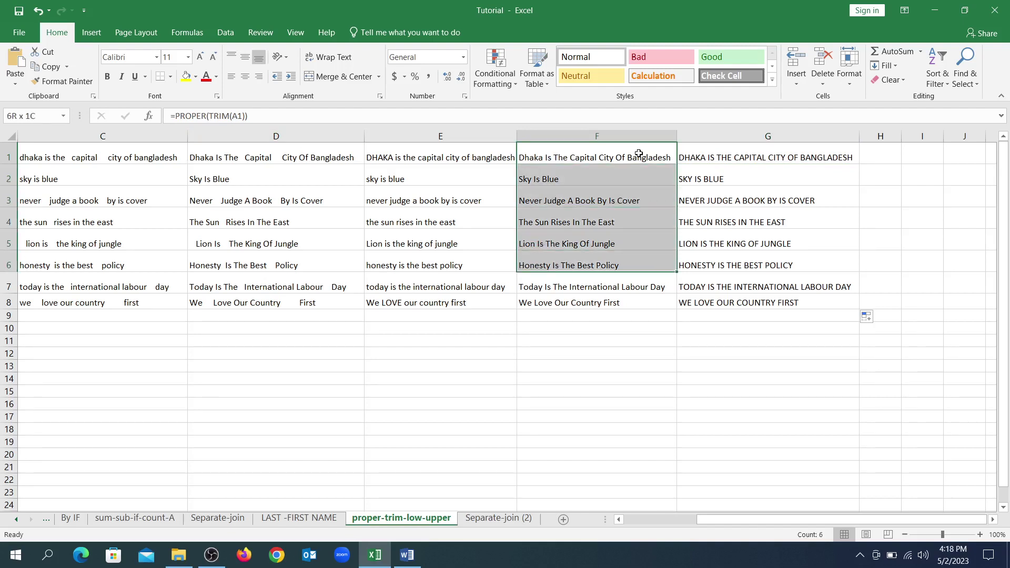
{"action": "key", "text": "ctrl+c"}
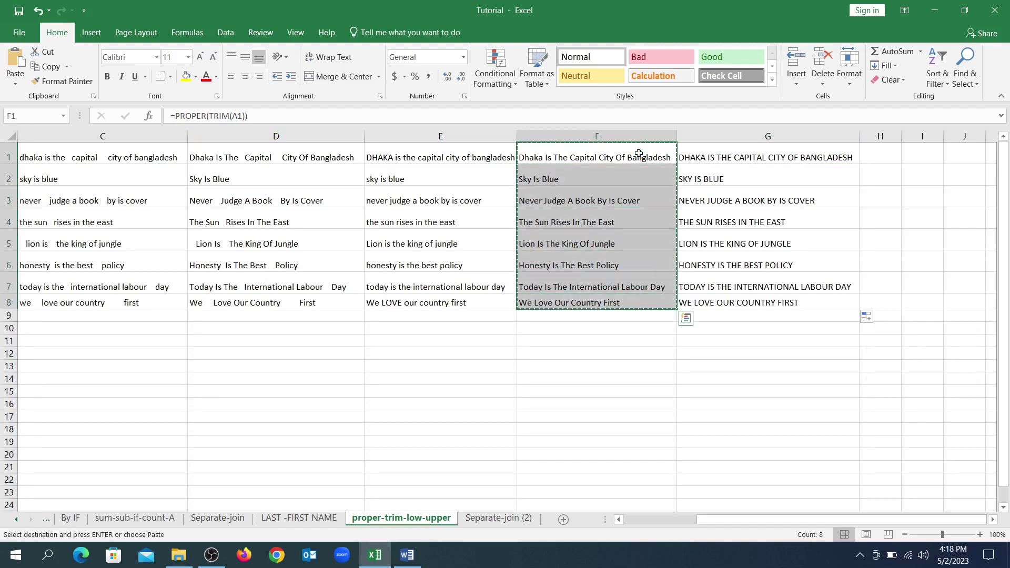
{"action": "key", "text": "ctrl"}
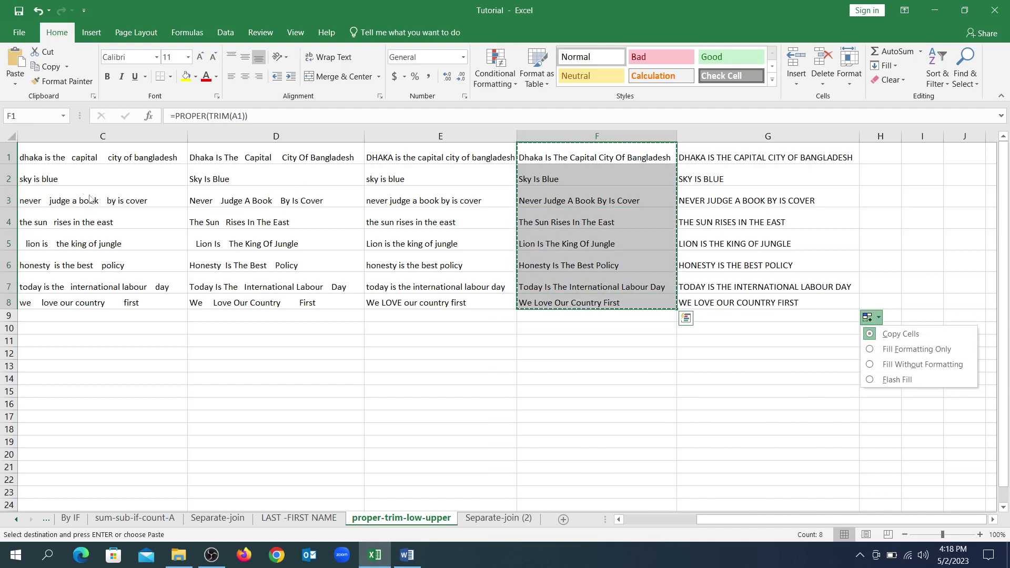
Paste the copied results as values only over the original sentences from cell A1 down, and check the plain text in A1.
{"action": "left_click", "coordinate": [55, 159]}
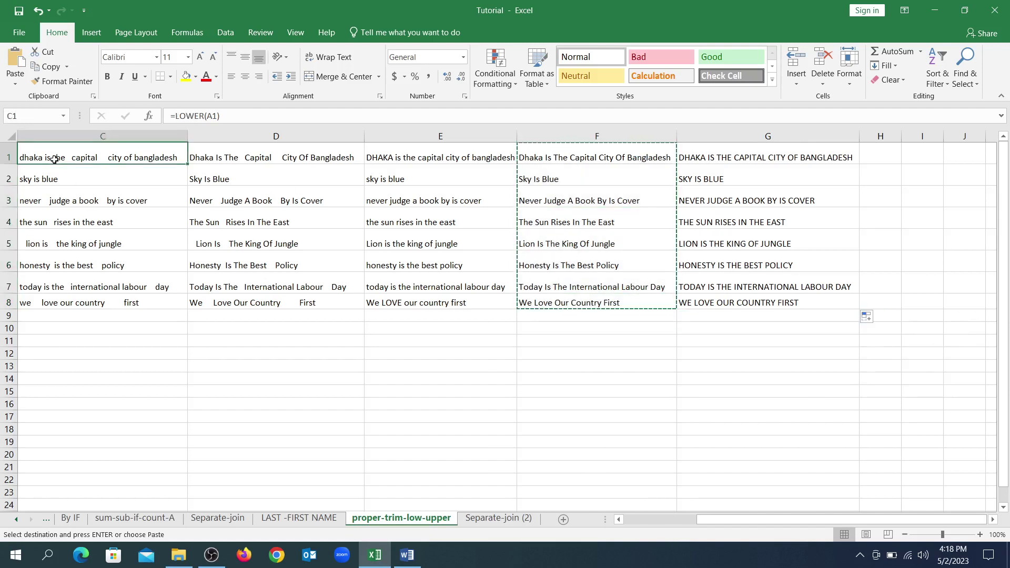
{"action": "key", "text": "Left"}
{"action": "key", "text": "Left"}
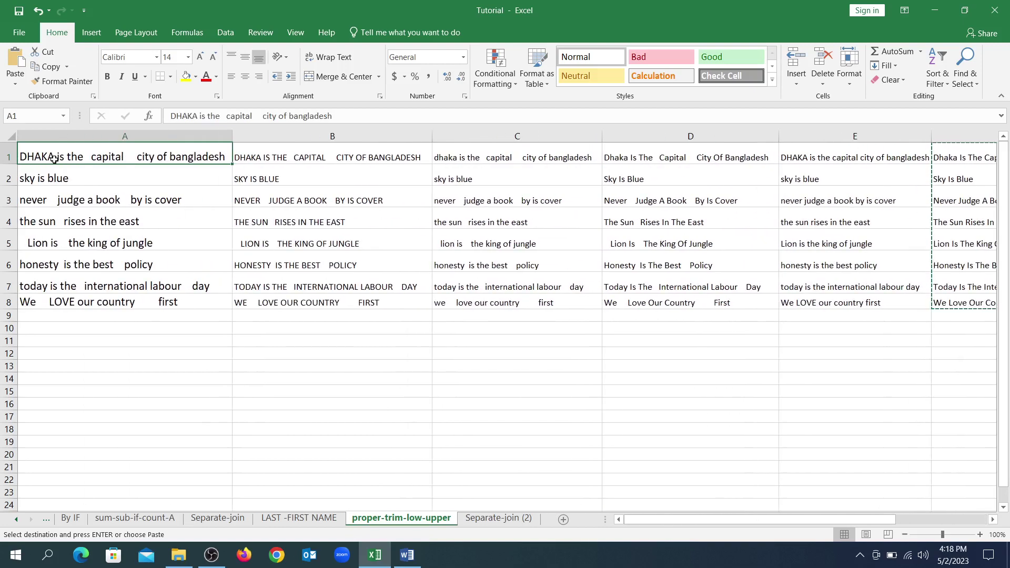
{"action": "left_click", "coordinate": [16, 84]}
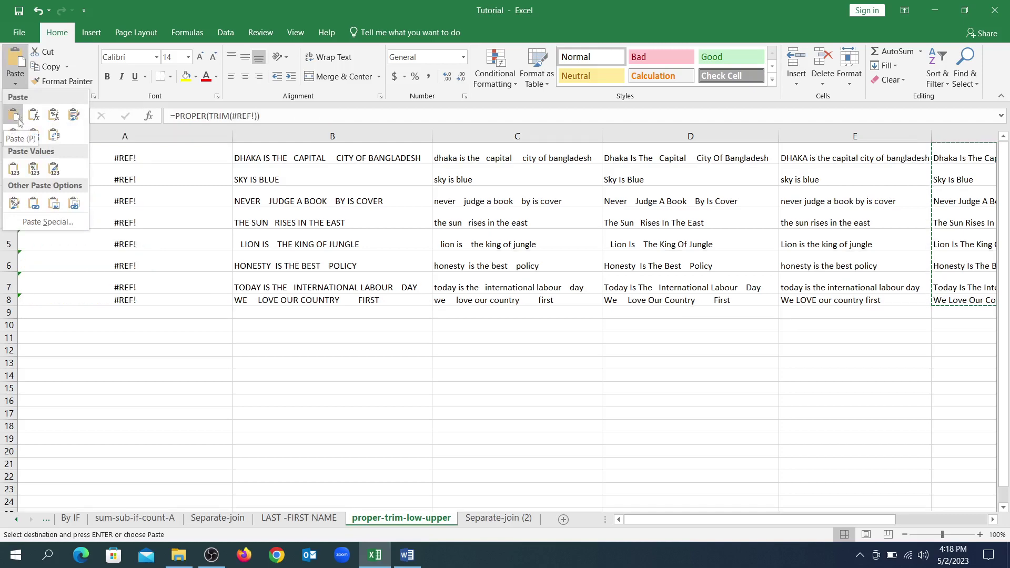
{"action": "left_click", "coordinate": [17, 169]}
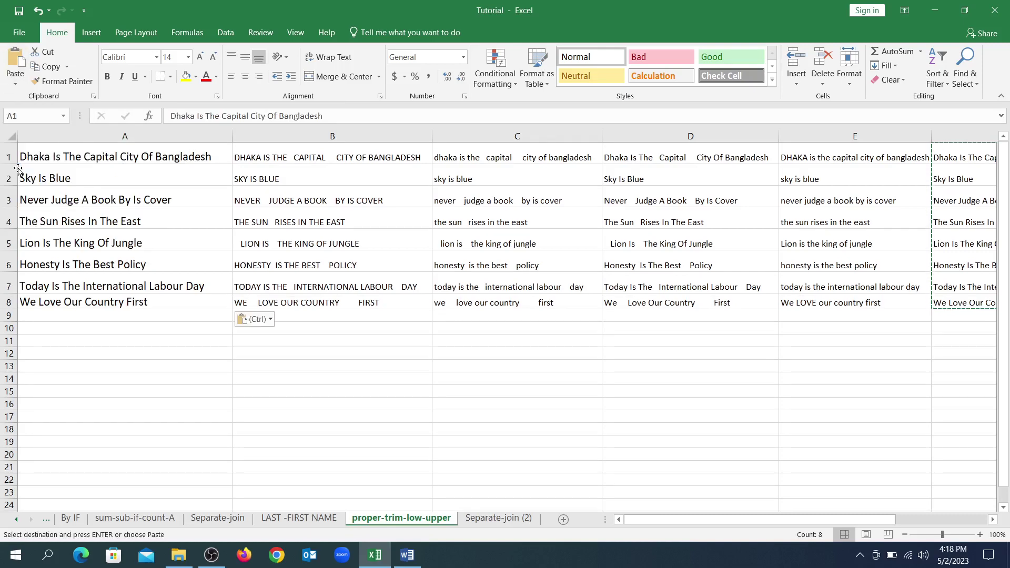
{"action": "left_click", "coordinate": [46, 179]}
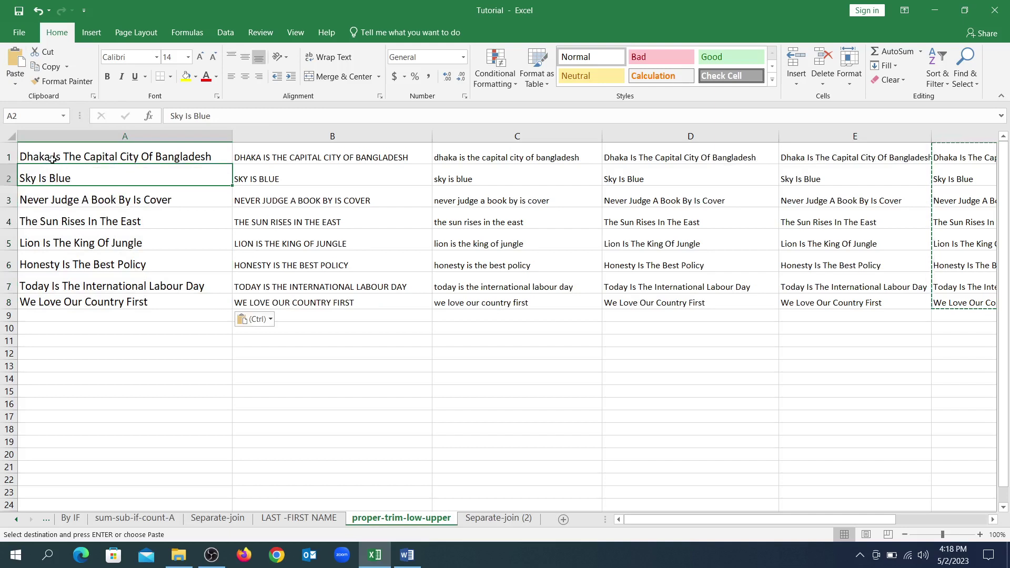
{"action": "left_click", "coordinate": [55, 157]}
{"action": "double_click", "coordinate": [56, 157]}
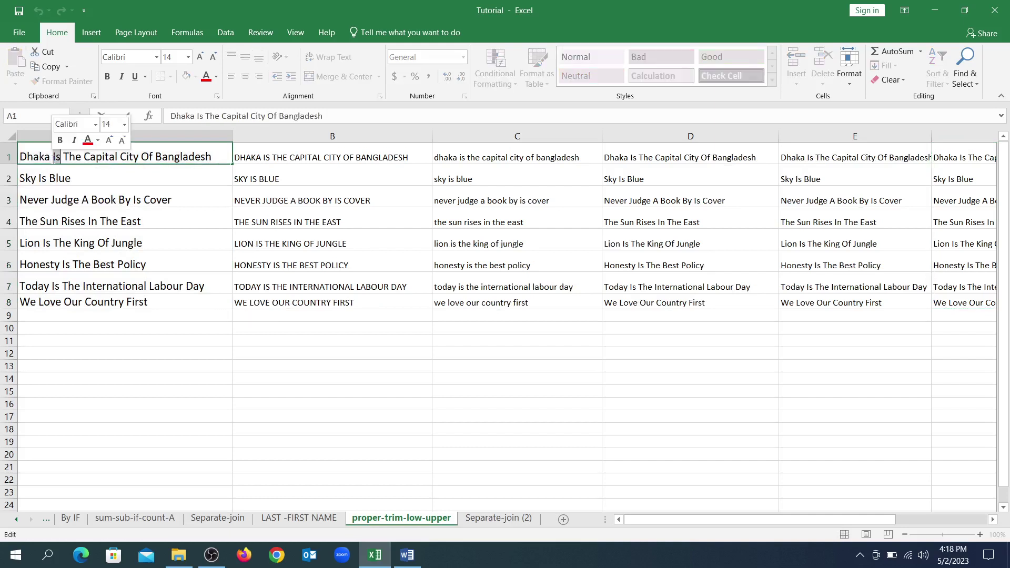
{"action": "key", "text": "Return"}
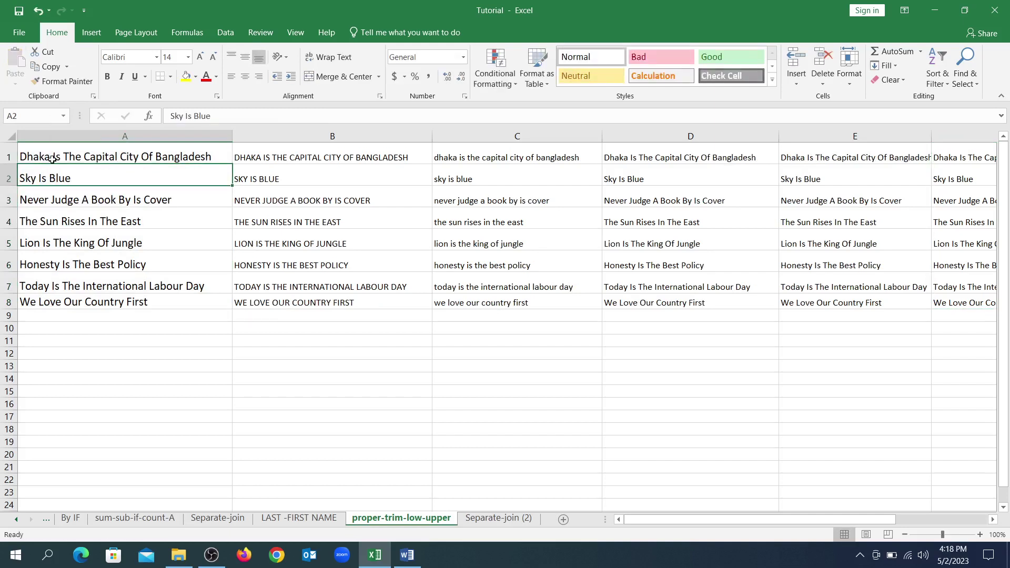
Clear the contents of the formula columns B through G and check the remaining text in cell A1.
{"action": "left_click", "coordinate": [242, 137]}
{"action": "key", "text": "shift+Right"}
{"action": "key", "text": "shift+Right"}
{"action": "key", "text": "shift+Right"}
{"action": "key", "text": "shift+Right"}
{"action": "key", "text": "shift+Right"}
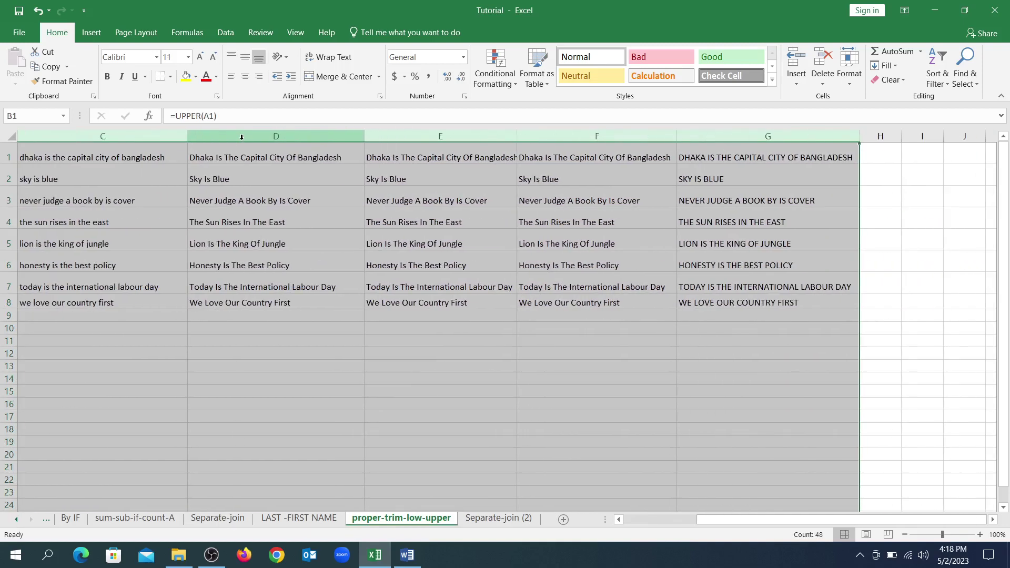
{"action": "key", "text": "Delete"}
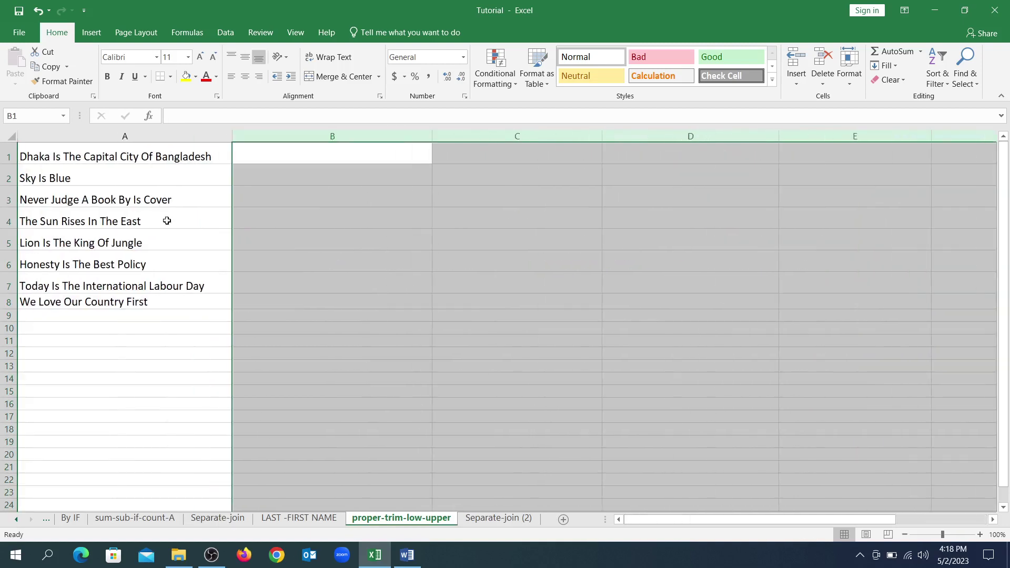
{"action": "left_click", "coordinate": [166, 221]}
{"action": "left_click", "coordinate": [175, 160]}
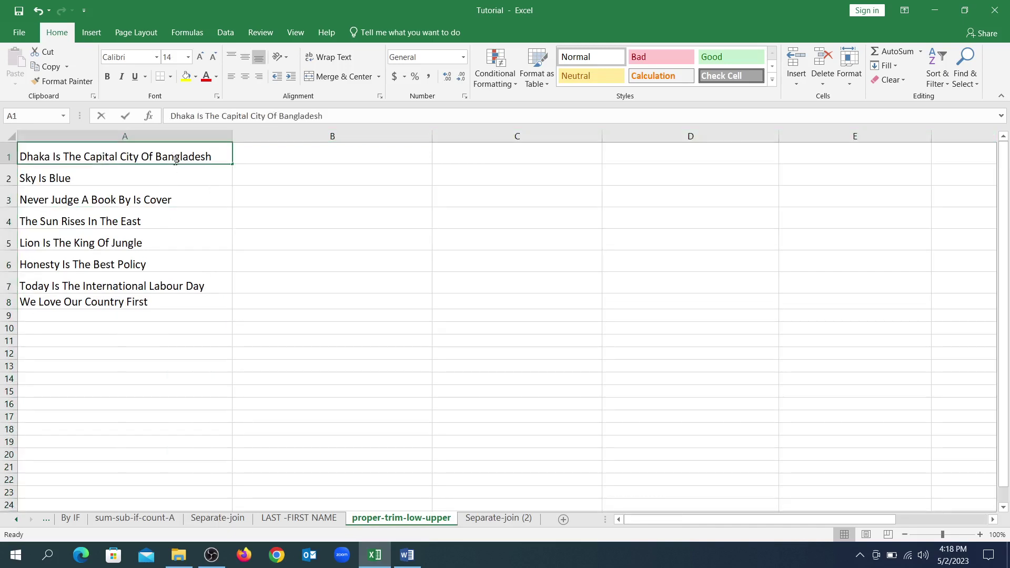
{"action": "double_click", "coordinate": [175, 161]}
{"action": "key", "text": "shift+Home"}
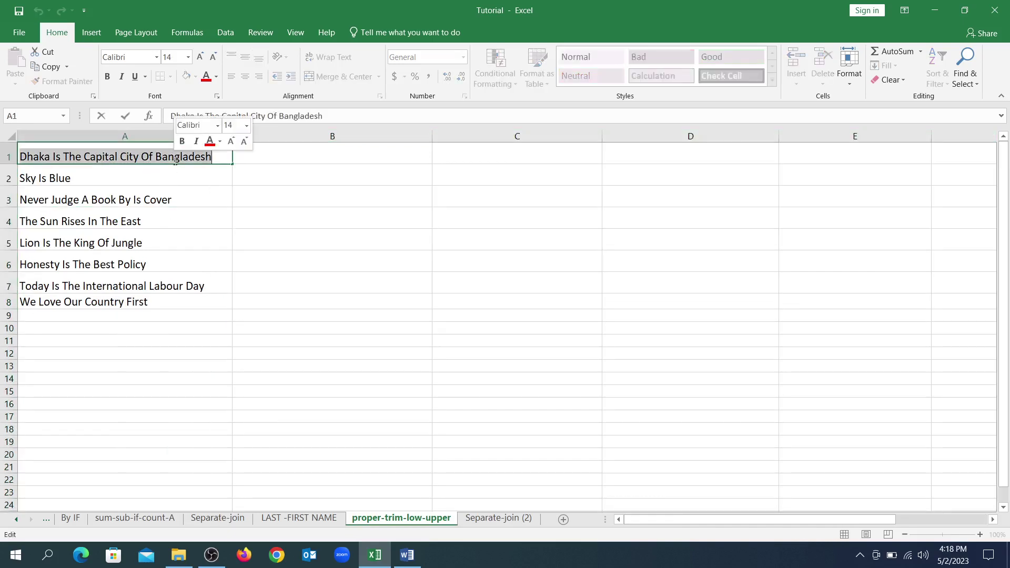
{"action": "key", "text": "Return"}
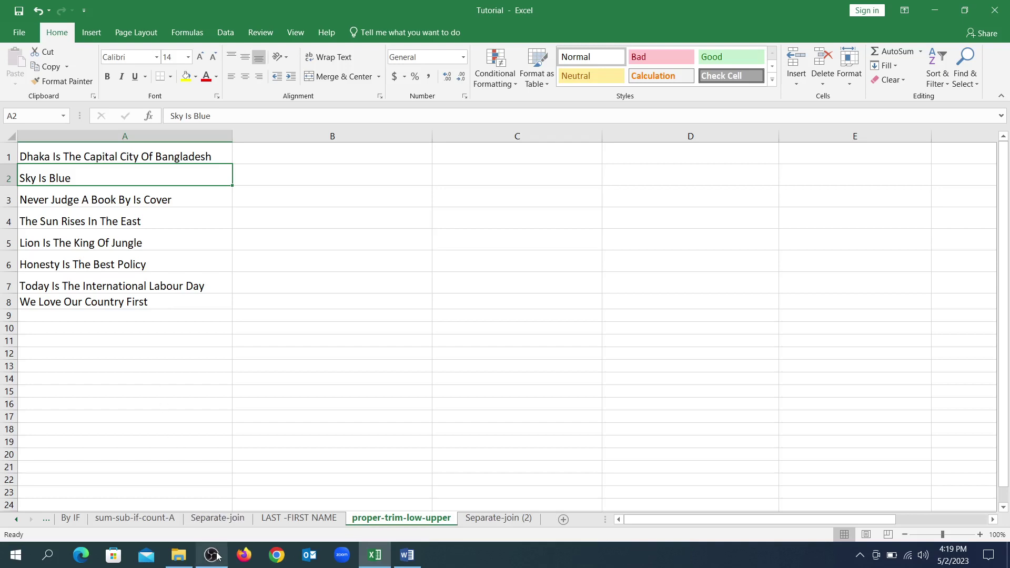
{"action": "mouse_move", "coordinate": [216, 557]}
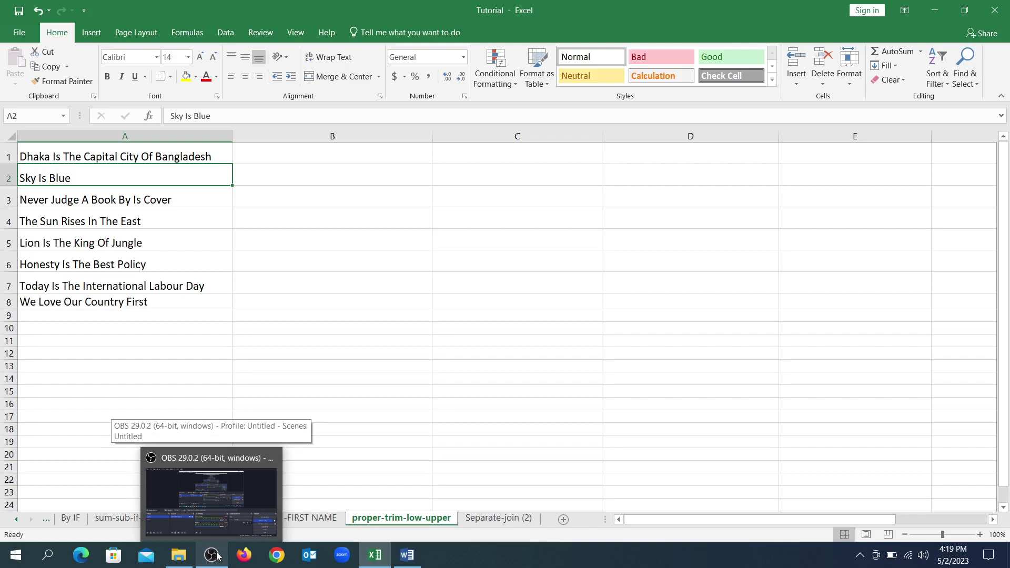
{"action": "left_click", "coordinate": [216, 557]}
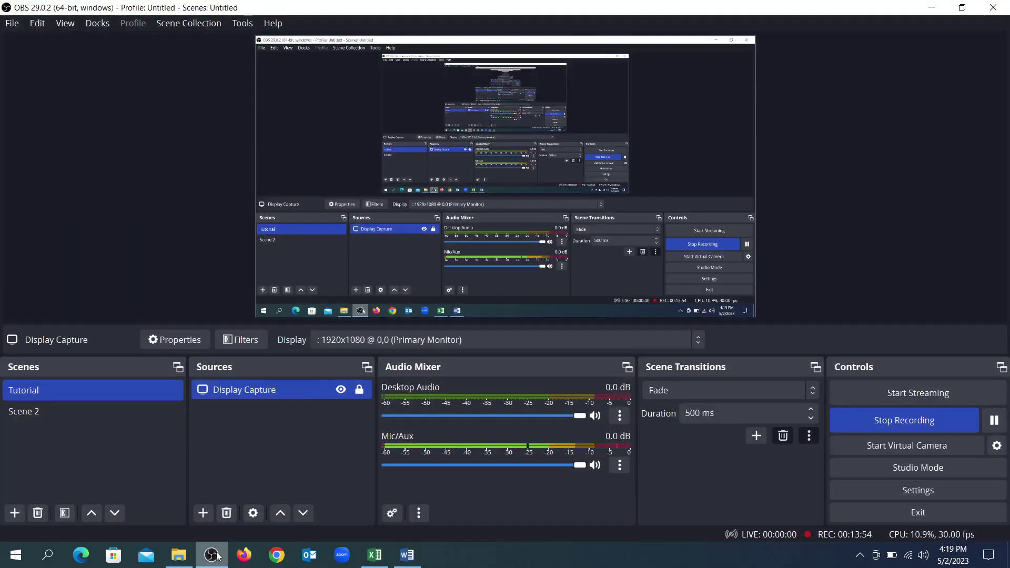